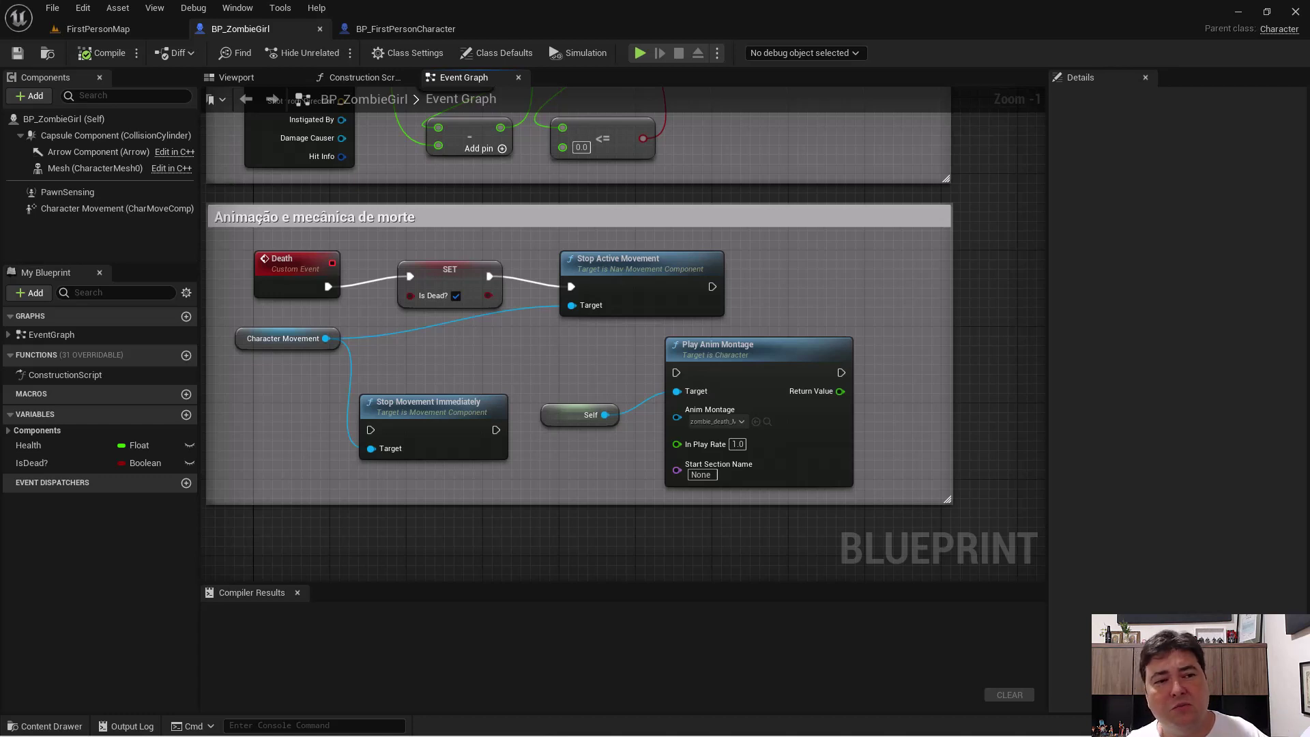
left_click(105, 28)
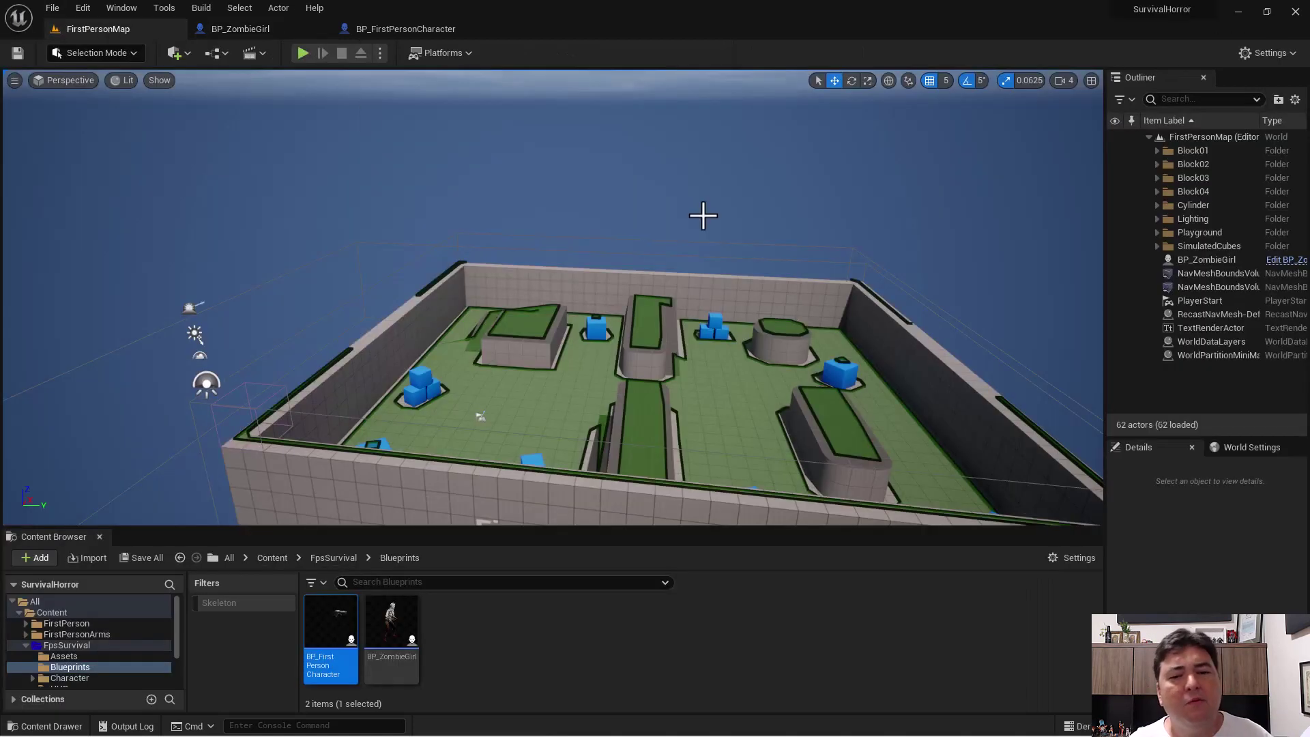
left_click(301, 54)
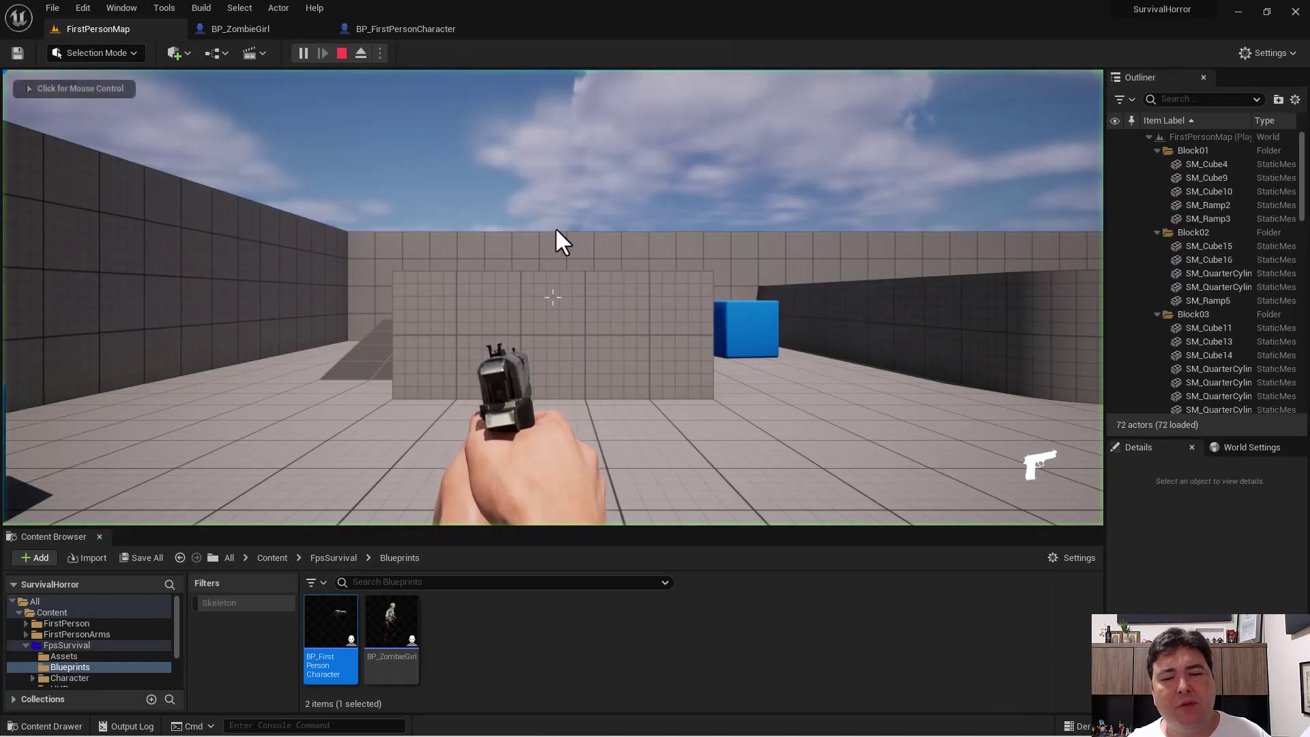
left_click(555, 227)
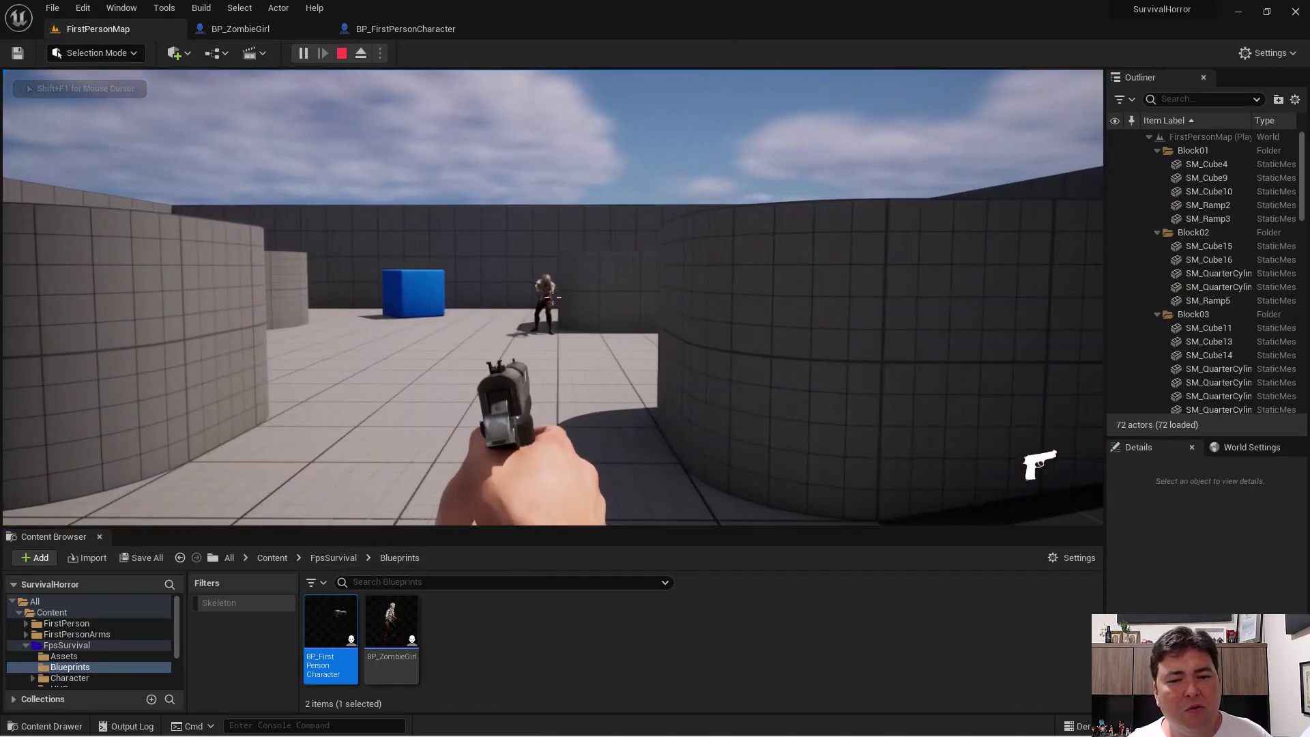
left_click(552, 296)
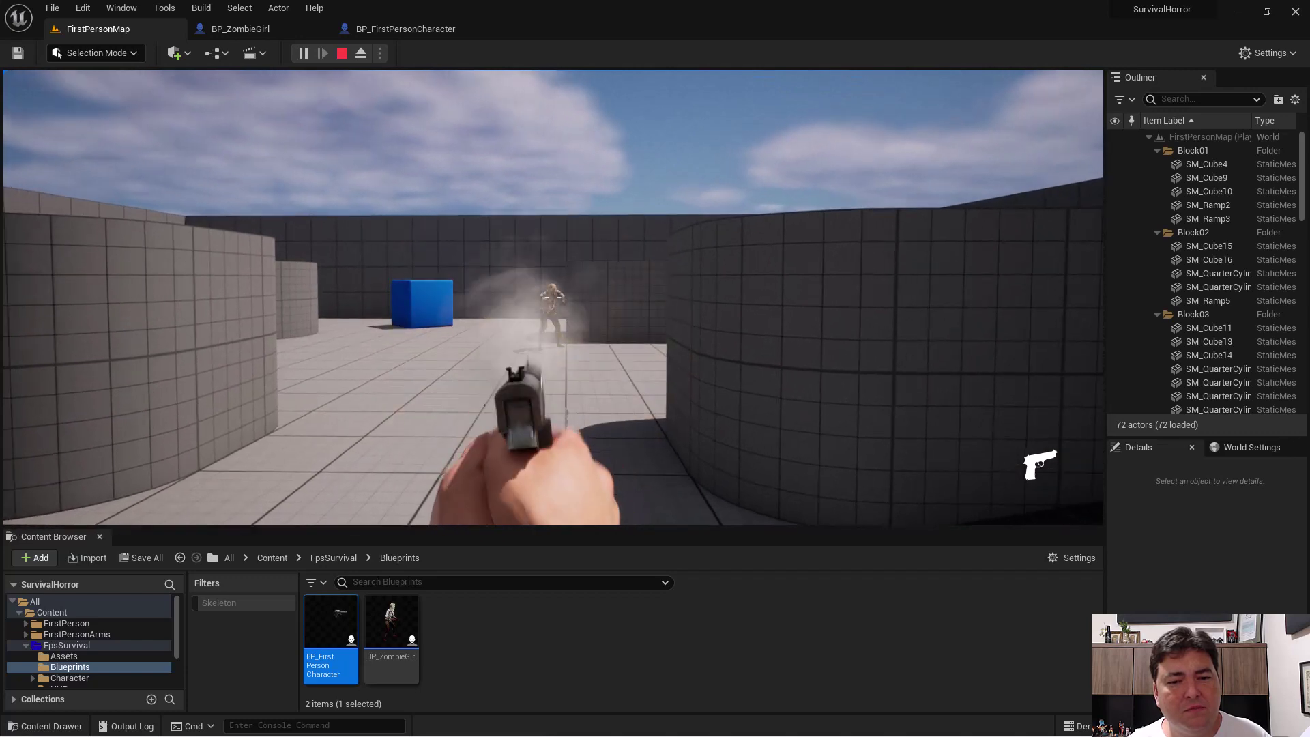
left_click(551, 297)
left_click(553, 297)
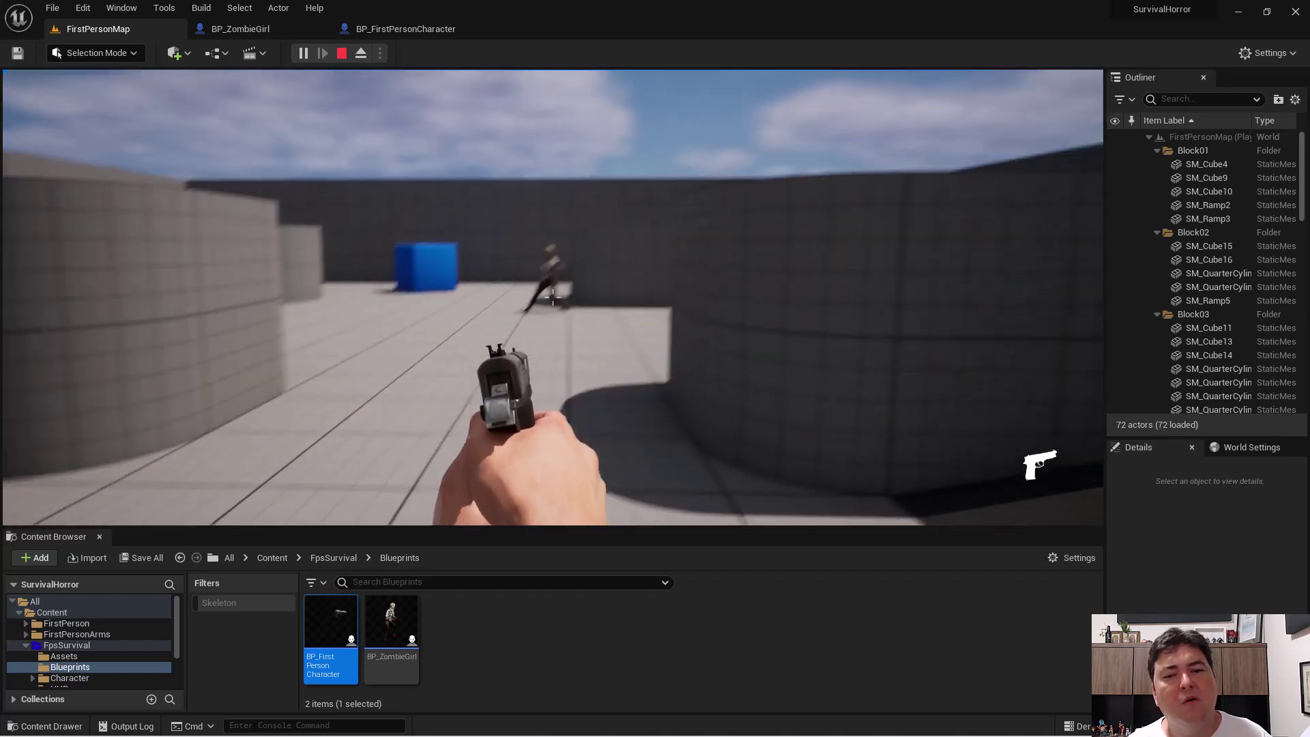
key("w")
key("w")
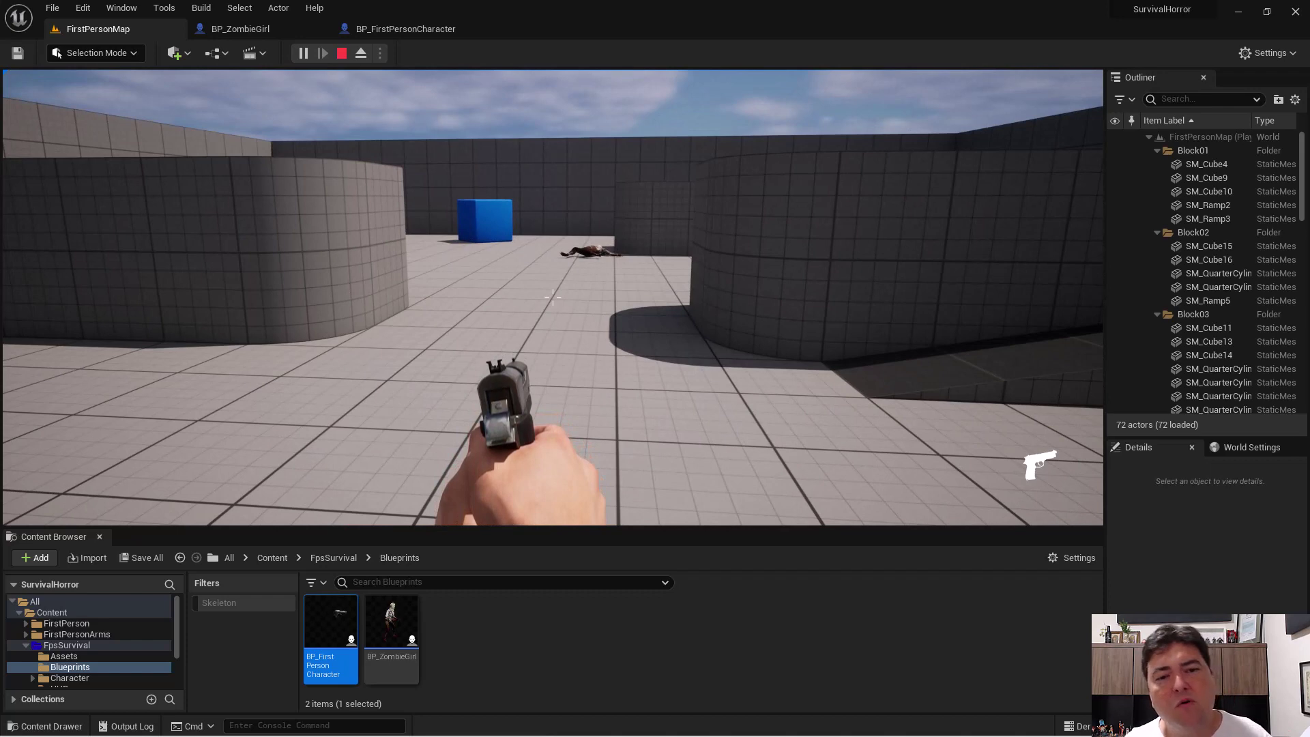
Step: Stop play and inspect BP_ZombieGirl's Stop Movement Immediately node targeting Character Movement
key("Escape")
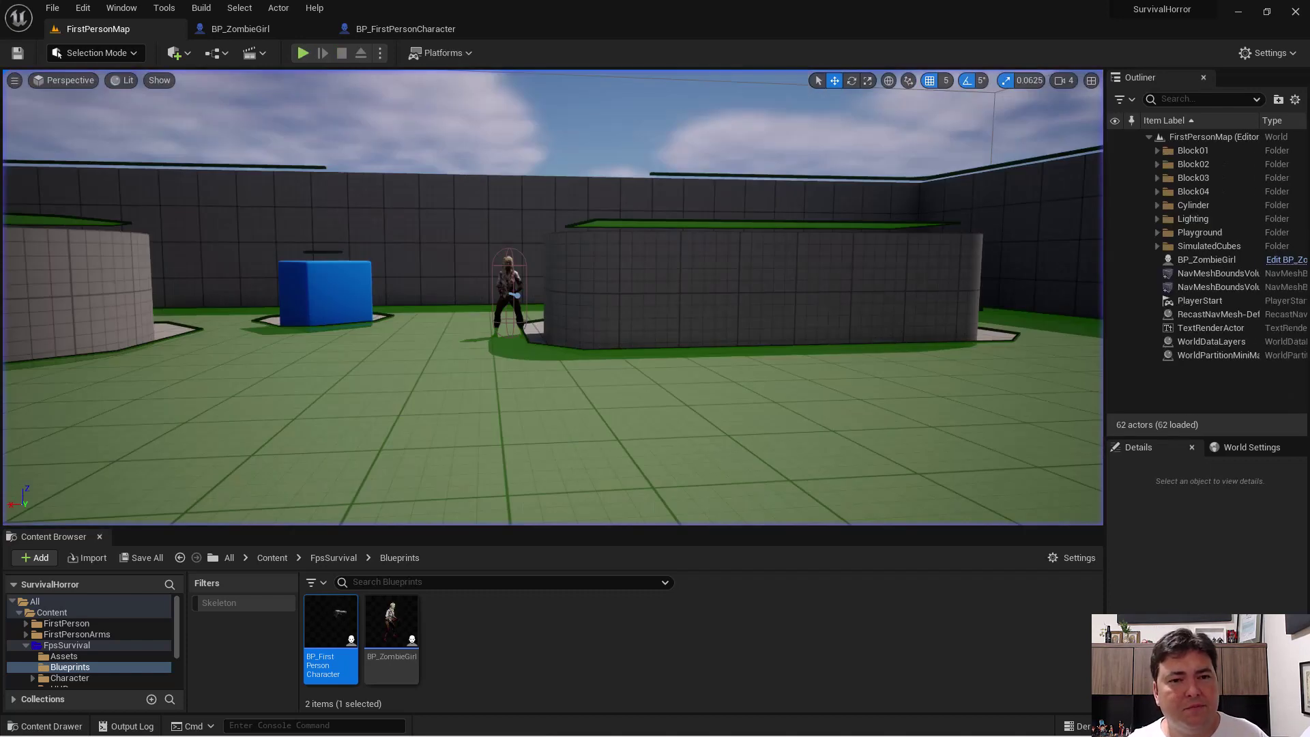
left_click(261, 28)
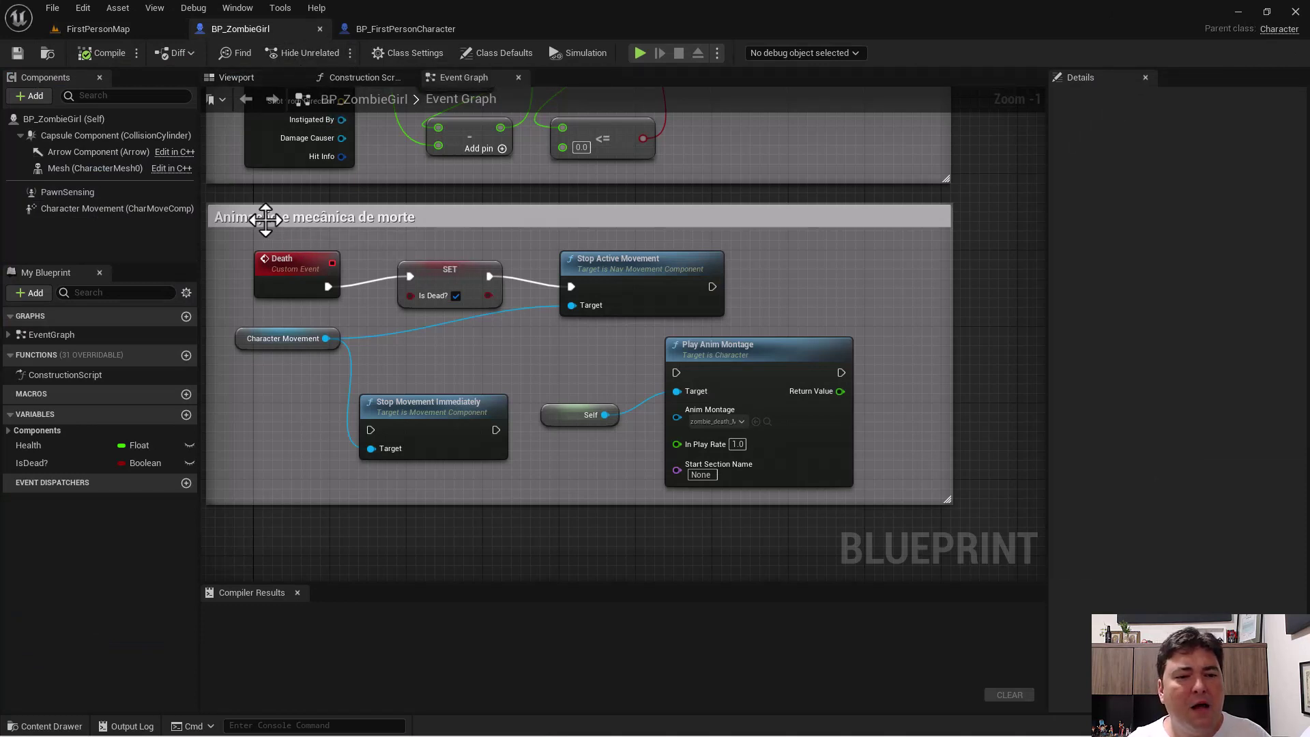
right_click_drag(387, 221, 439, 218)
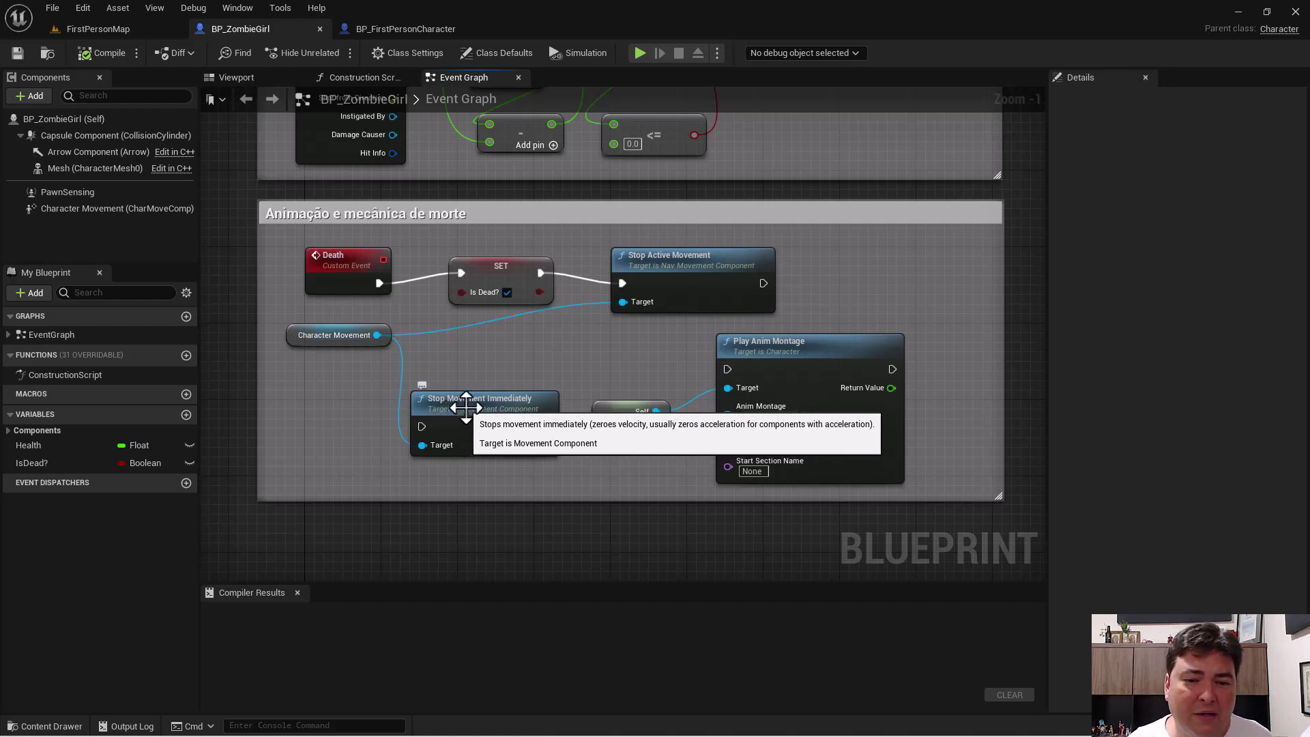
left_click(458, 401)
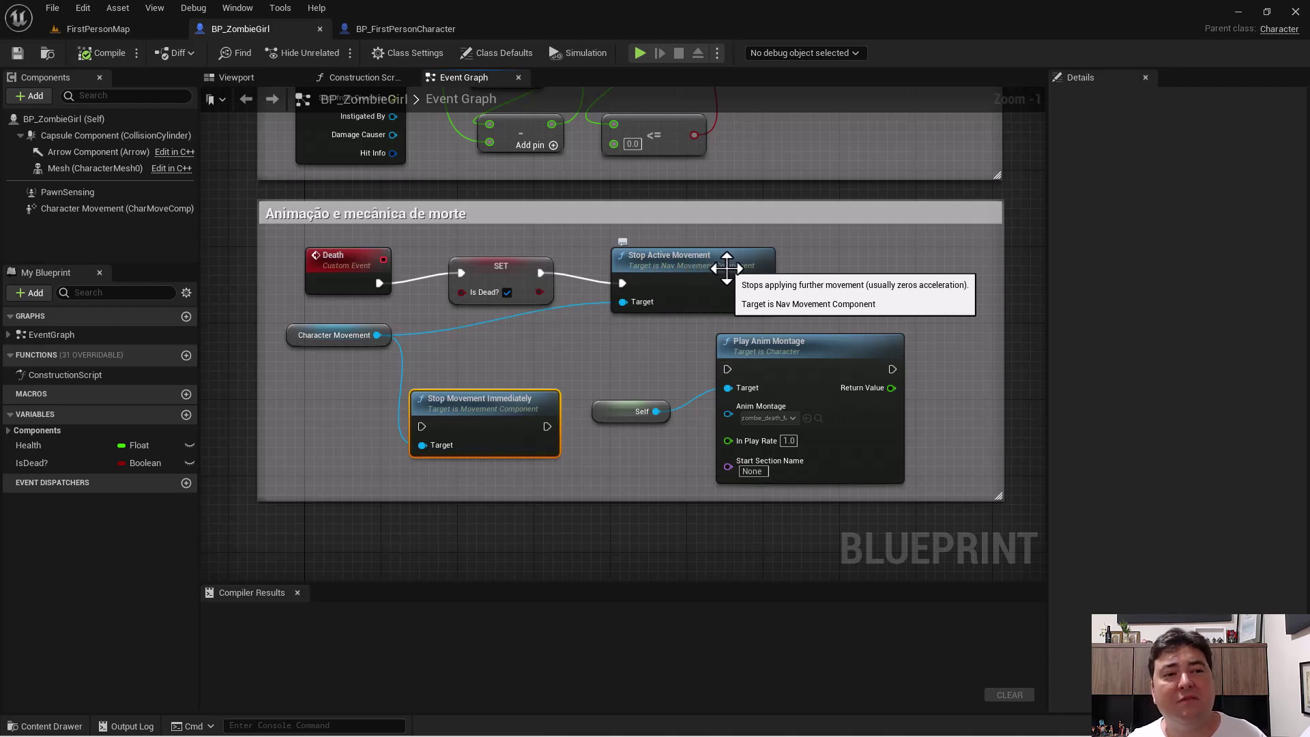
left_click(97, 27)
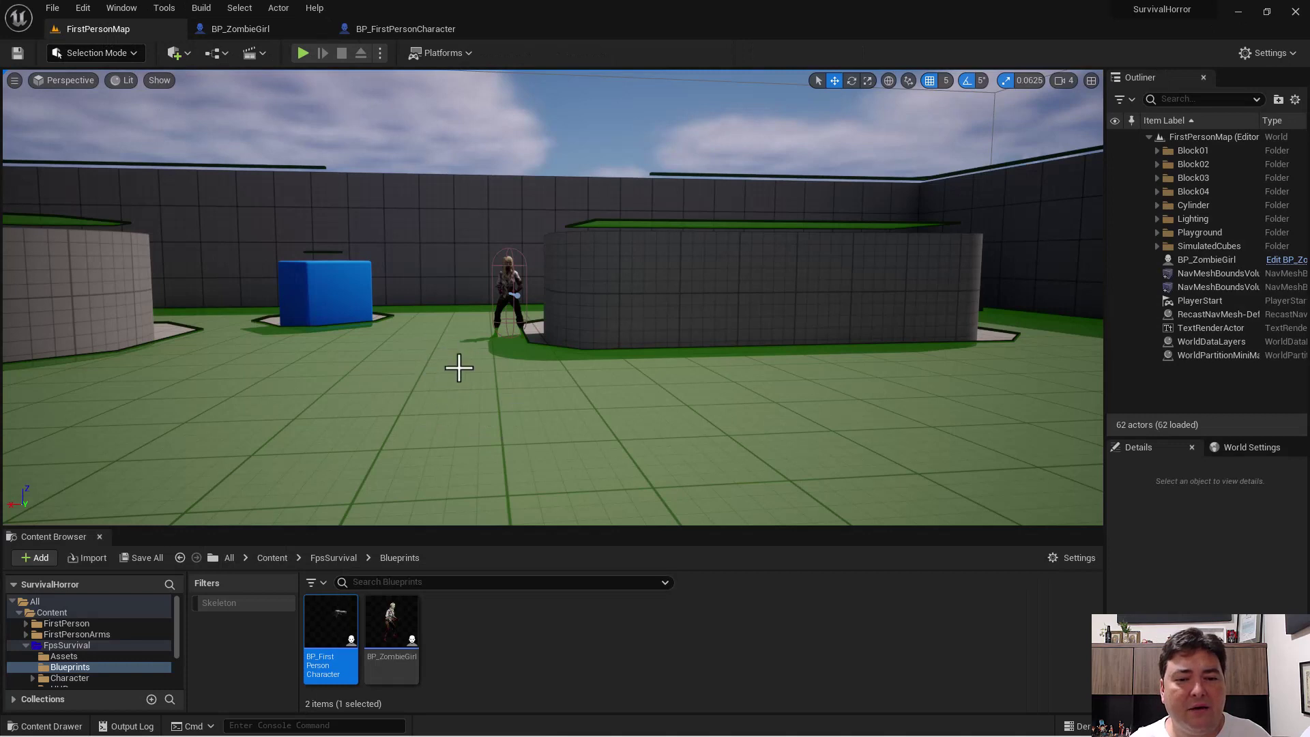
left_click(239, 27)
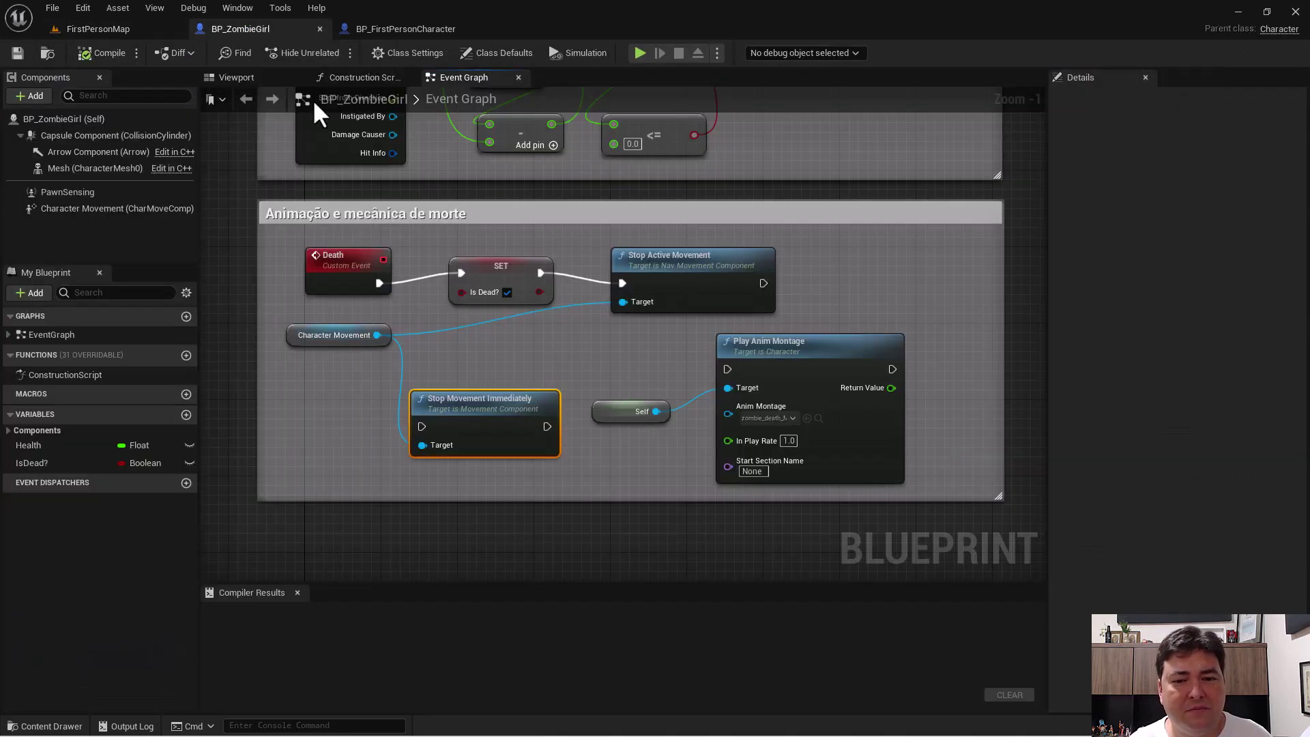
left_click(507, 292)
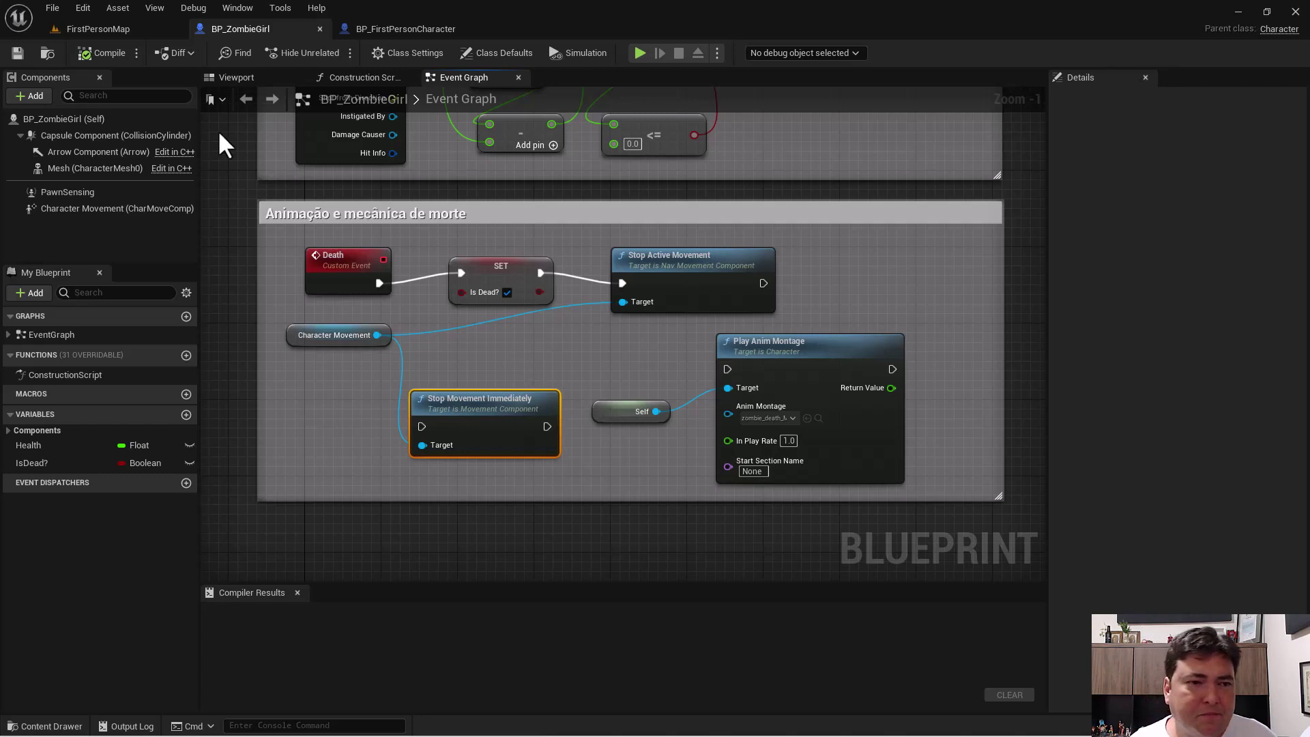
left_click(96, 26)
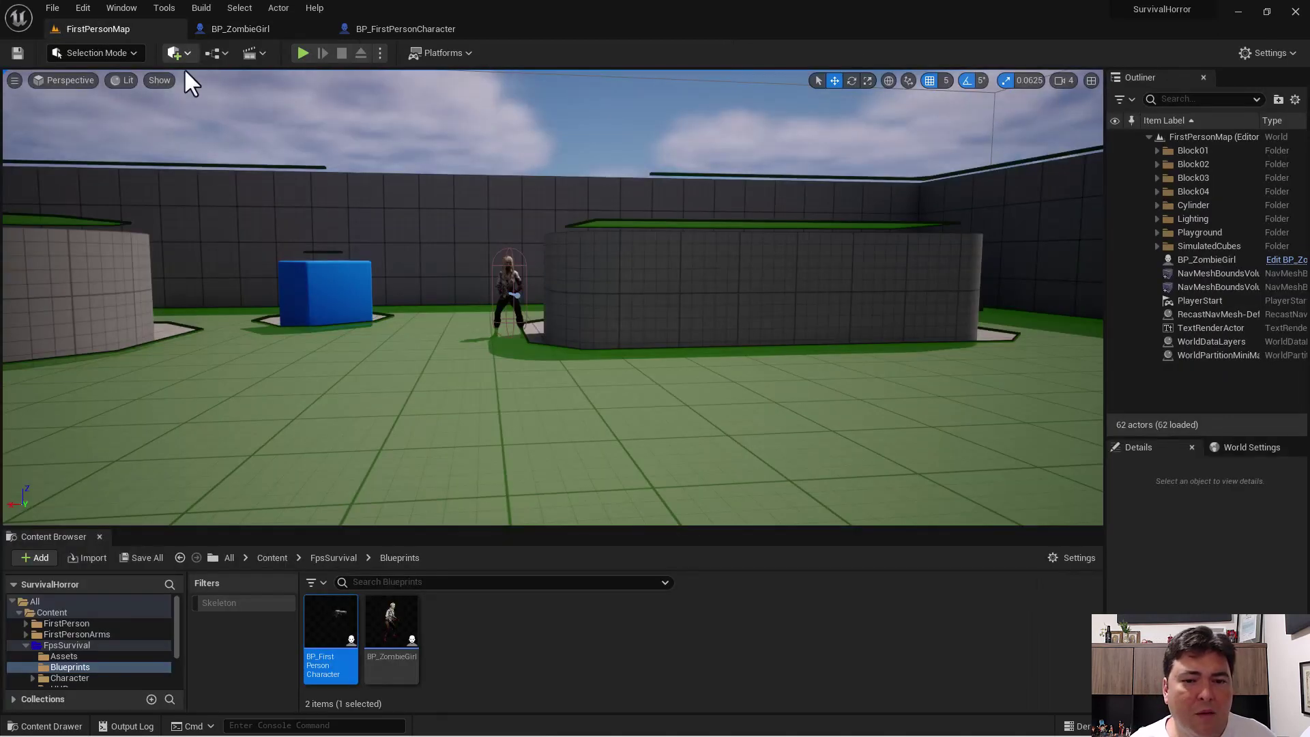
left_click(366, 28)
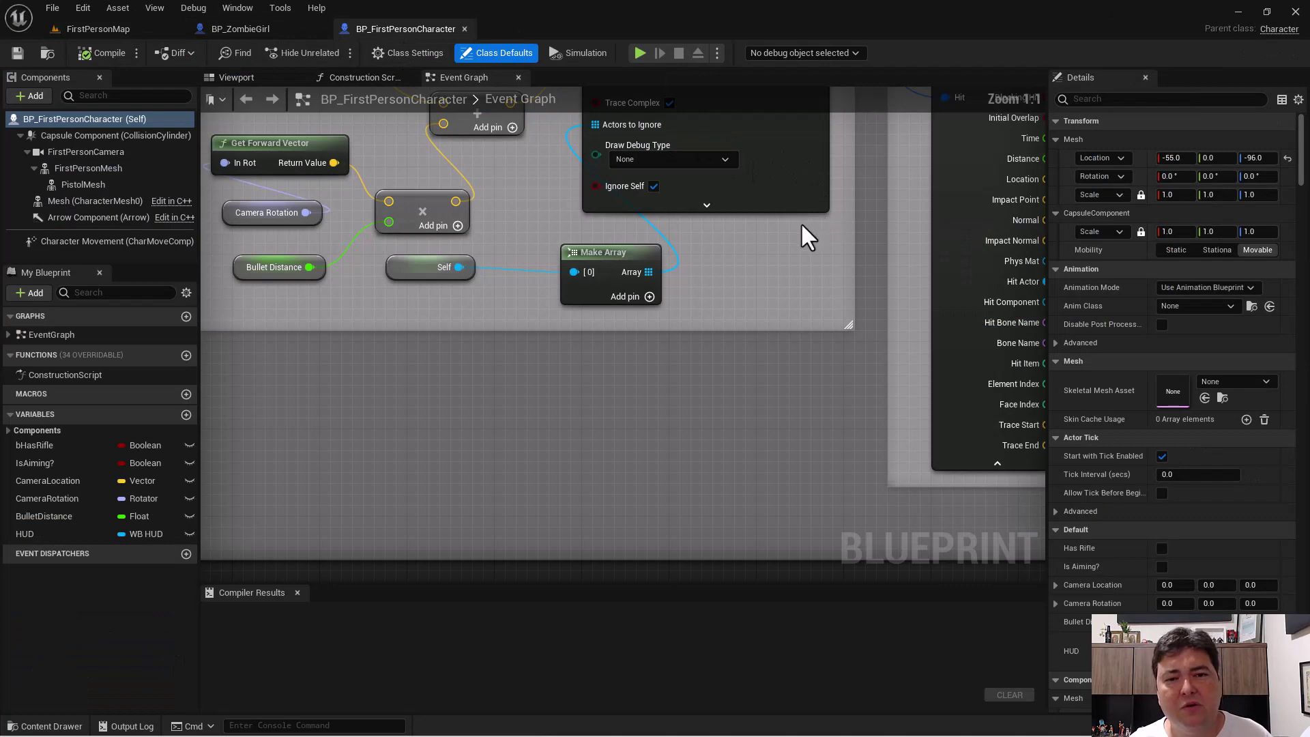
scroll(800, 223, "down", 2)
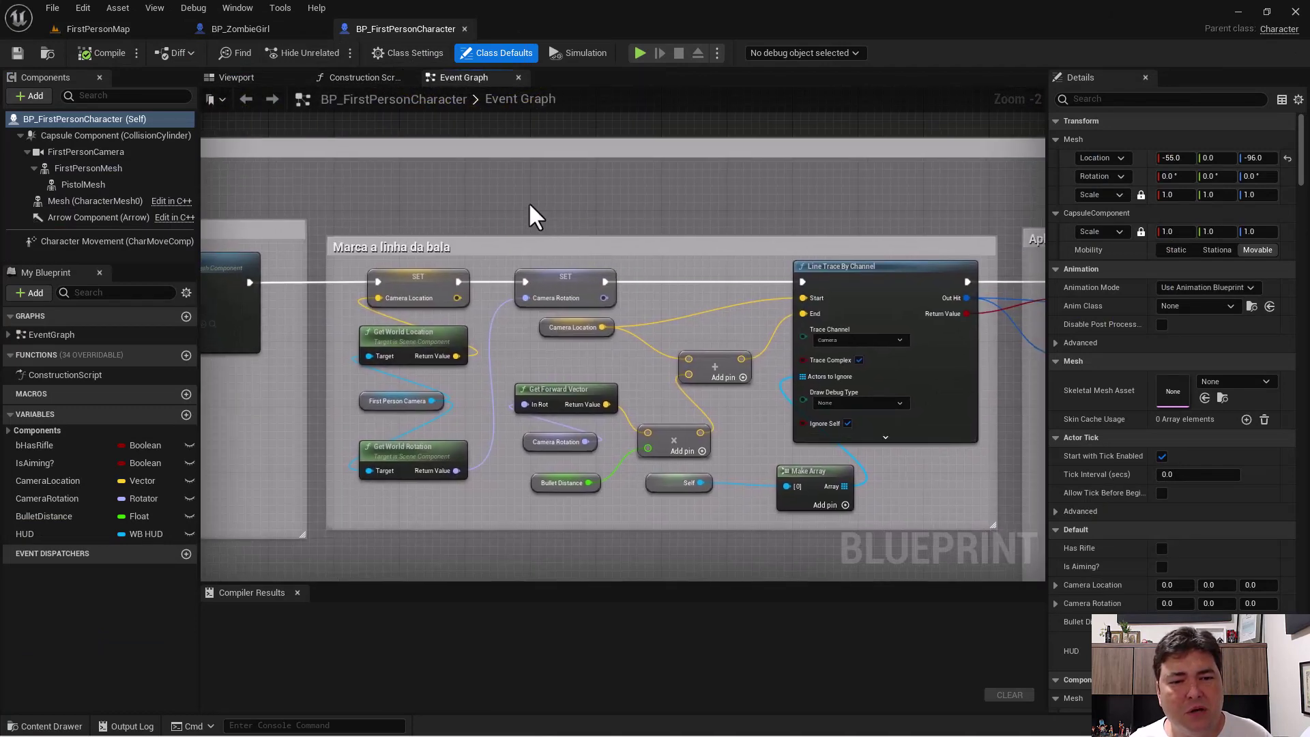
scroll(534, 217, "down", 3)
scroll(526, 217, "up", 2)
right_click_drag(491, 219, 782, 186)
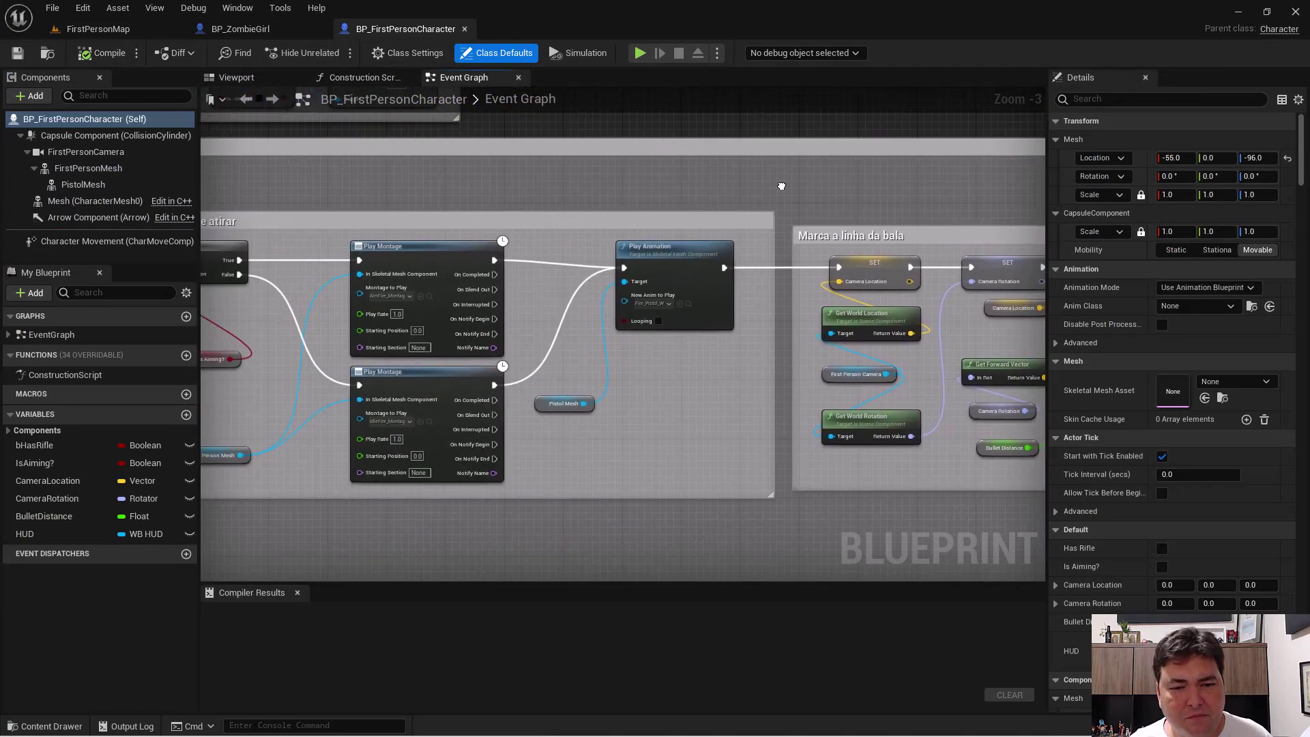
right_click_drag(527, 251, 748, 233)
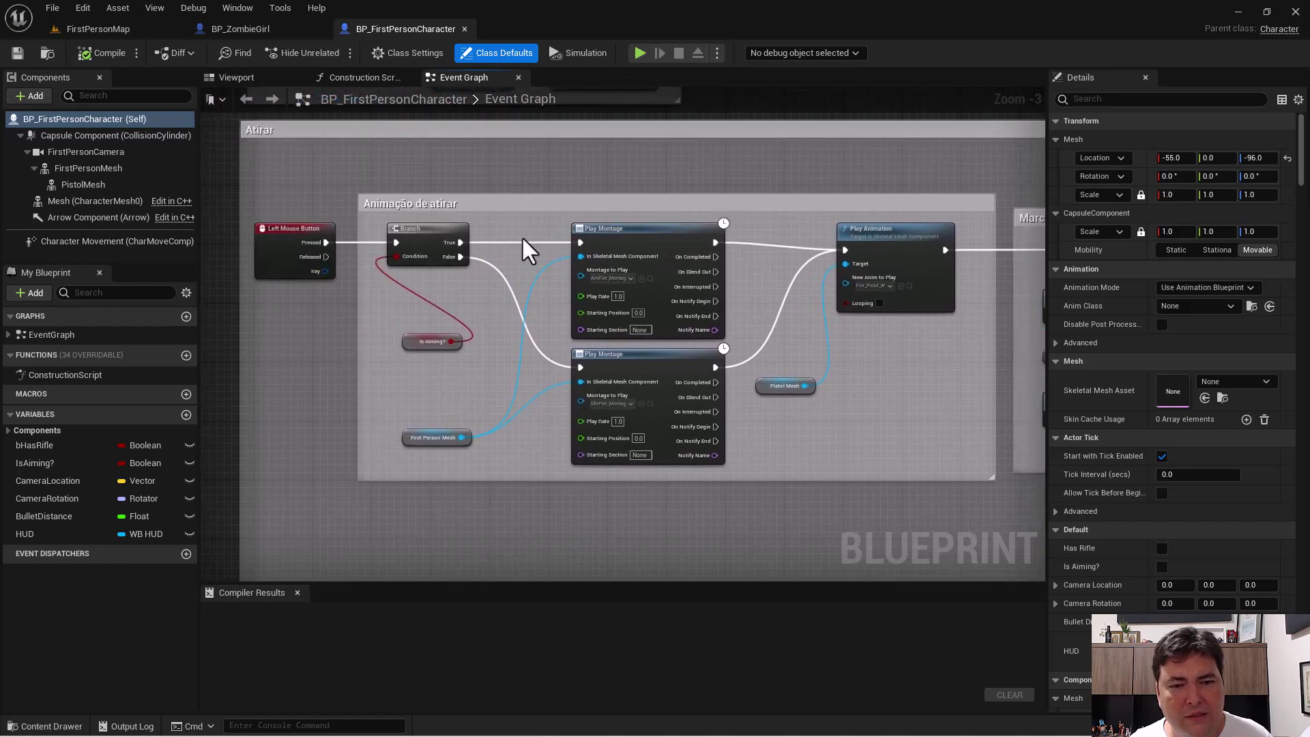
scroll(519, 246, "up", 1)
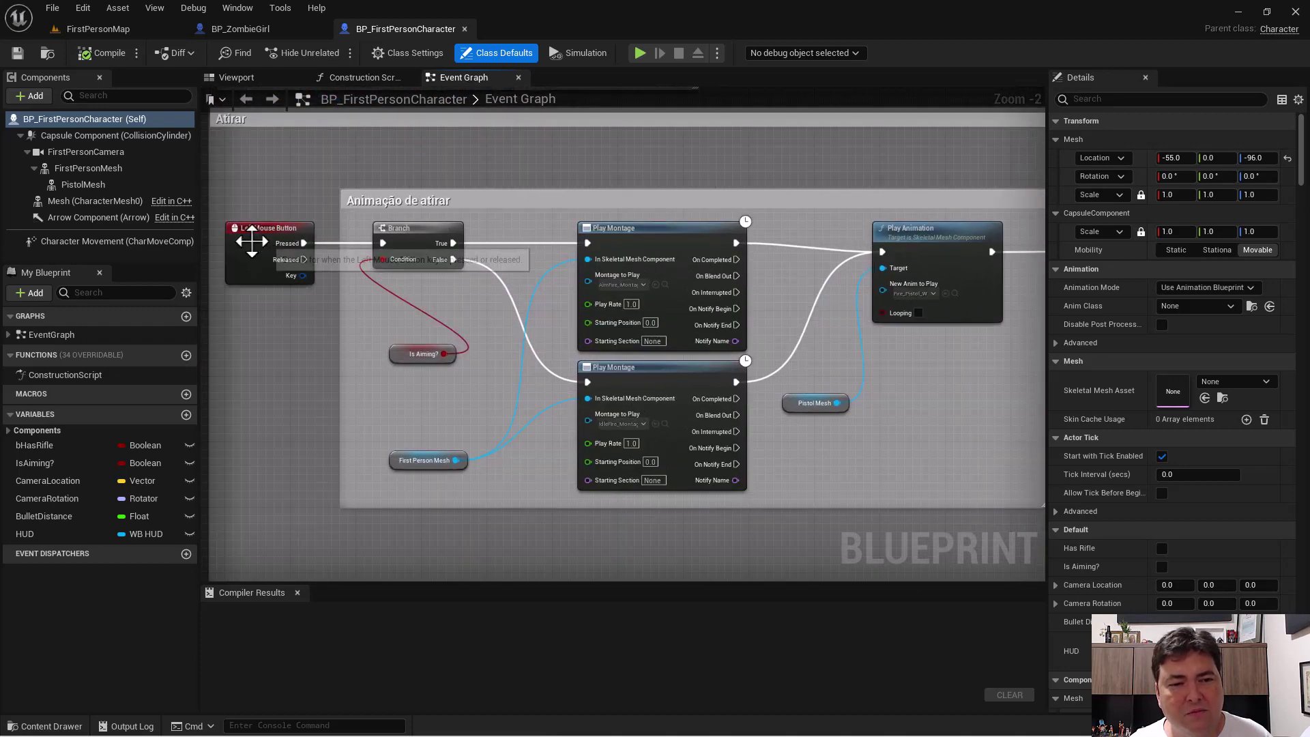
scroll(503, 283, "up", 2)
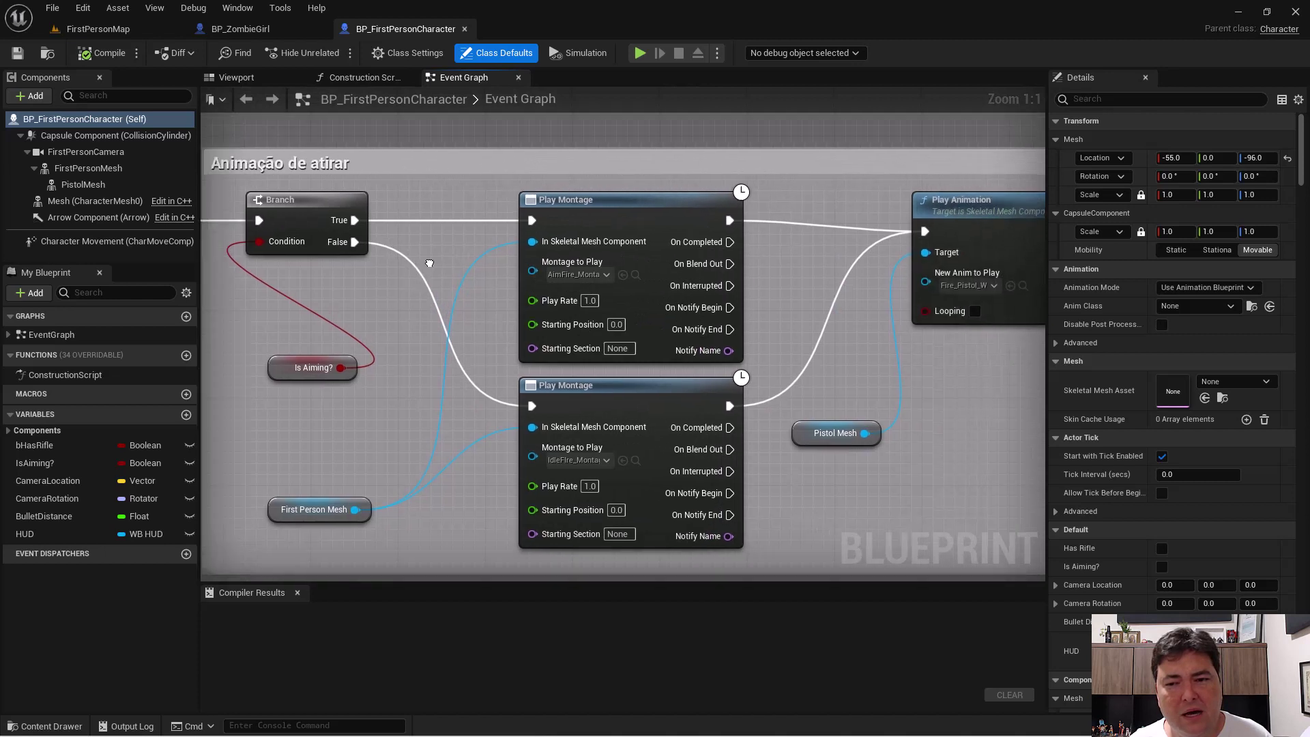
right_click_drag(505, 286, 402, 259)
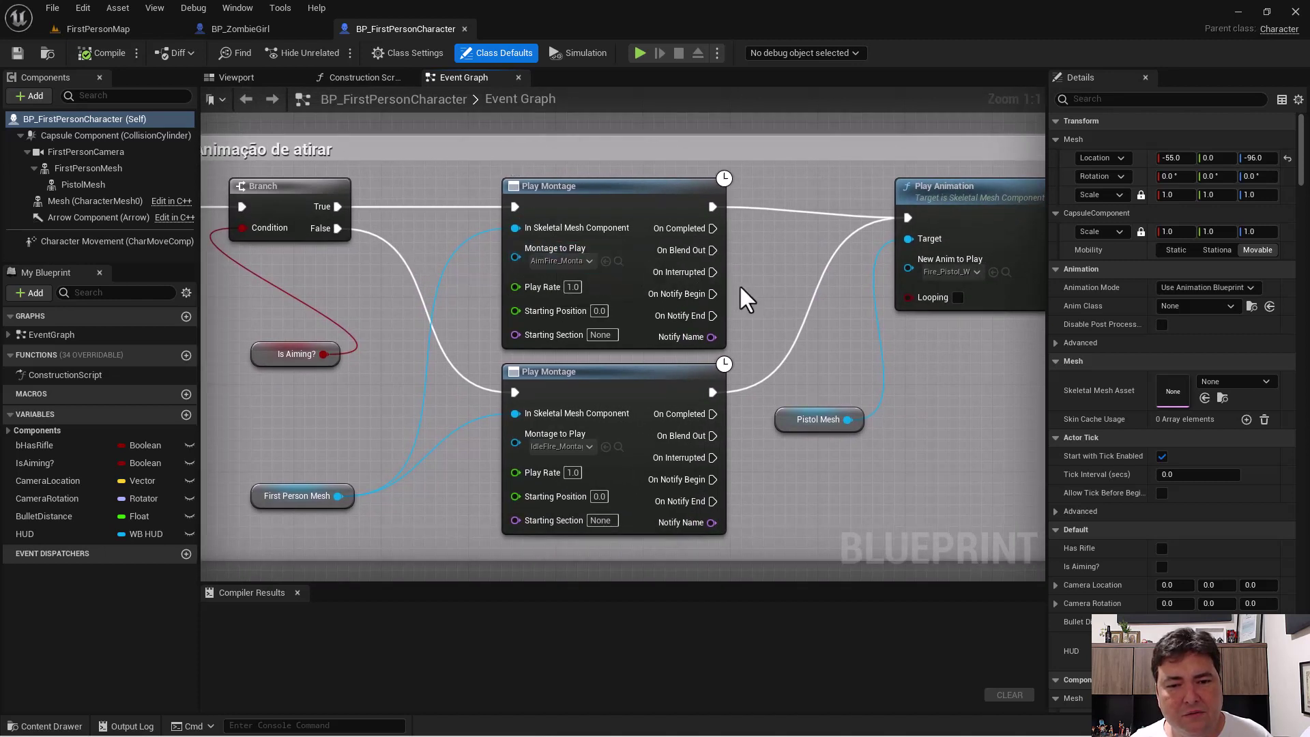
mouse_move(647, 276)
right_mouse_down()
mouse_move(823, 276)
mouse_move(636, 349)
right_mouse_up()
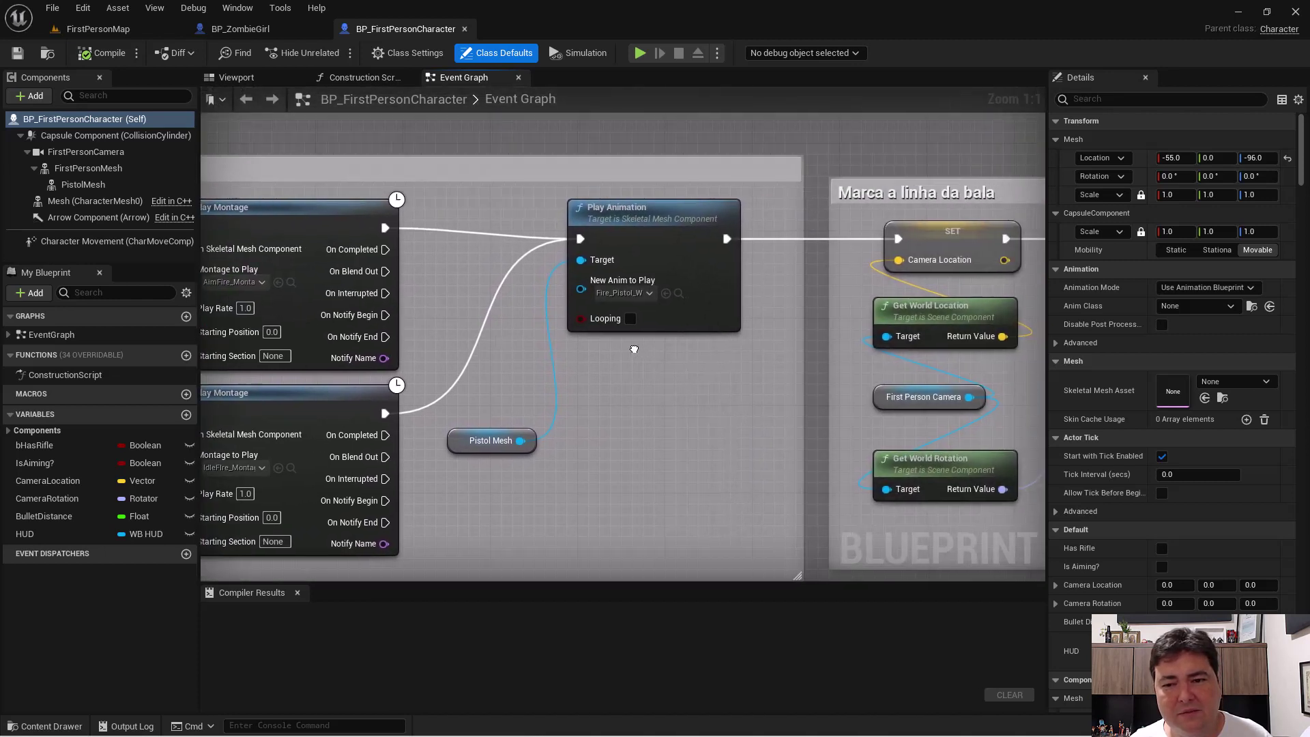
mouse_move(748, 254)
right_mouse_down()
mouse_move(737, 267)
mouse_move(459, 273)
right_mouse_up()
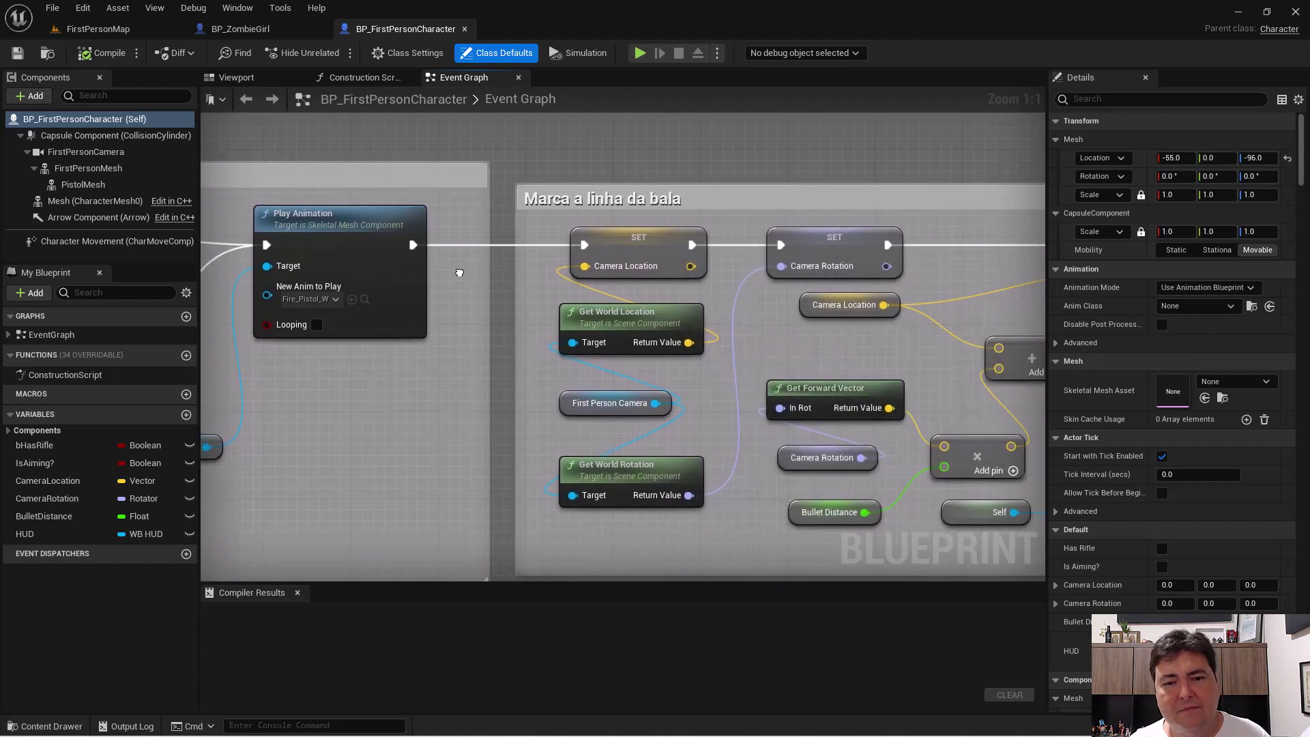
right_click_drag(726, 239, 367, 173)
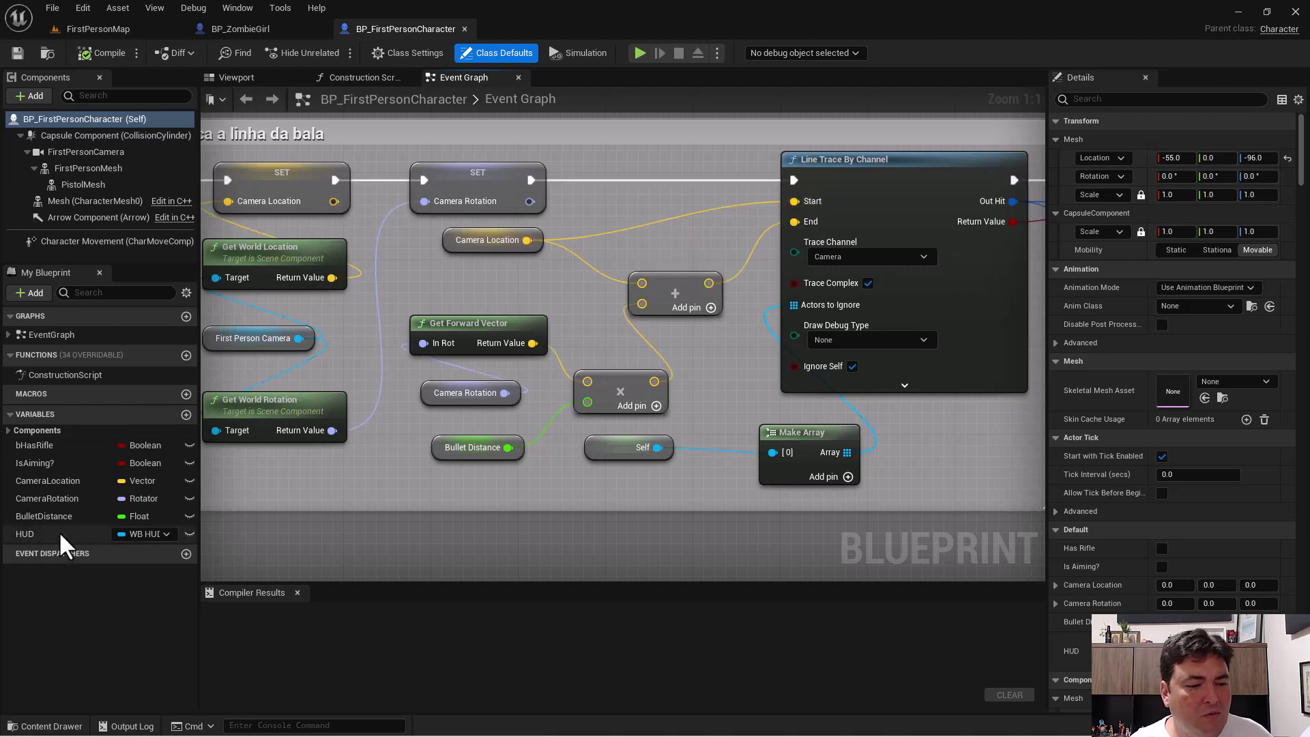
Step: Confirm the BulletDistance variable's default stays 5000.0, then return to the FirstPersonMap level
left_click(48, 514)
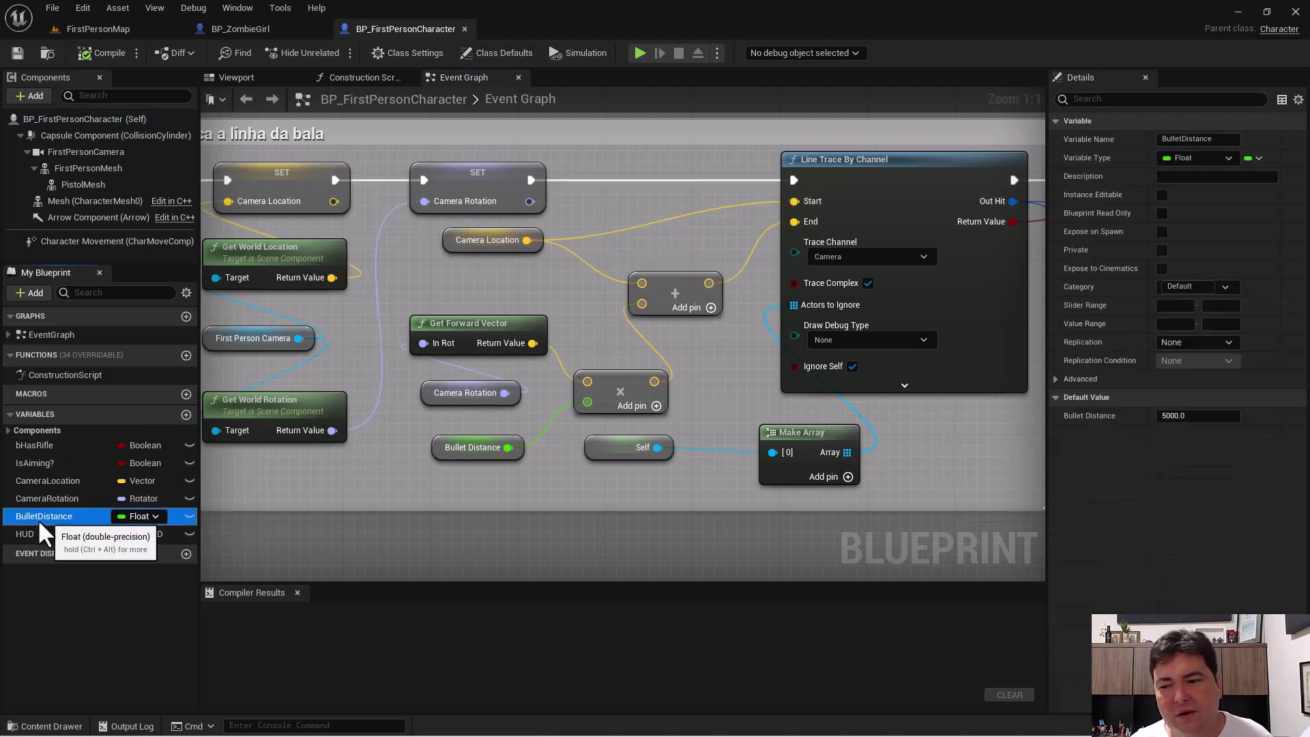
left_click(1170, 416)
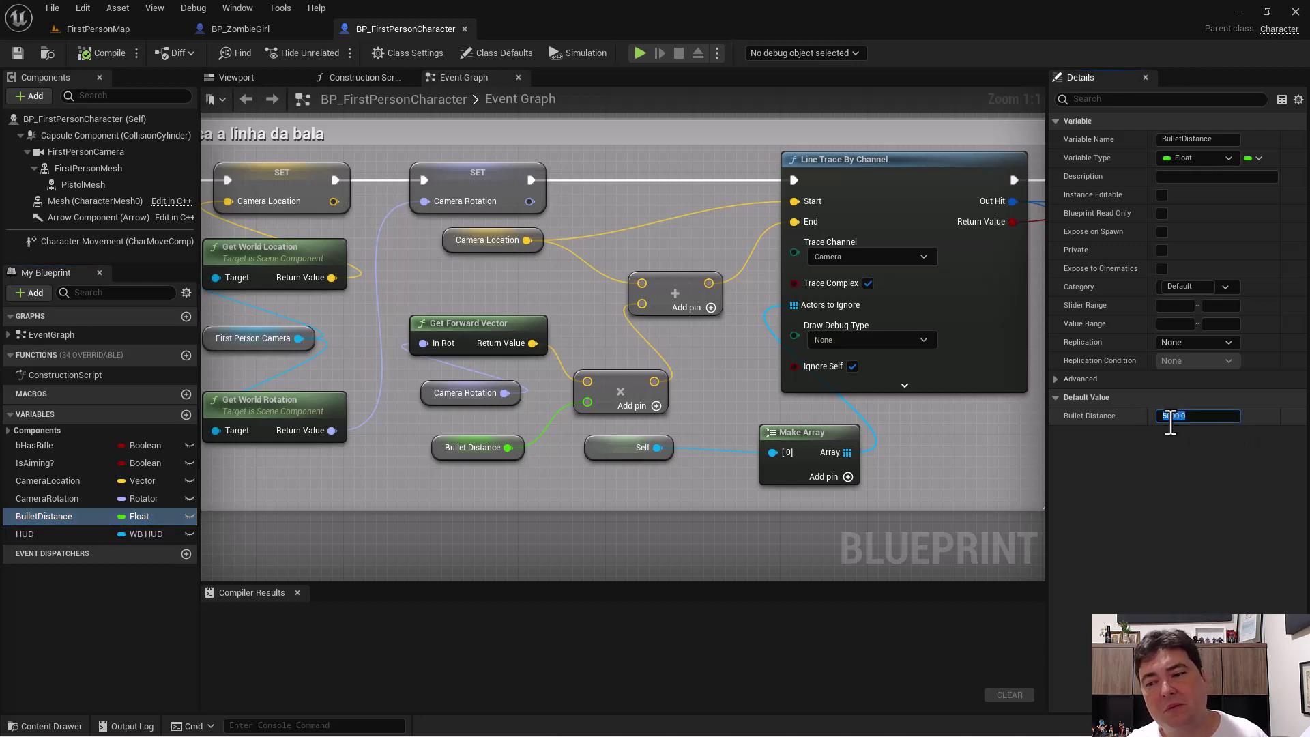
left_click(1194, 417)
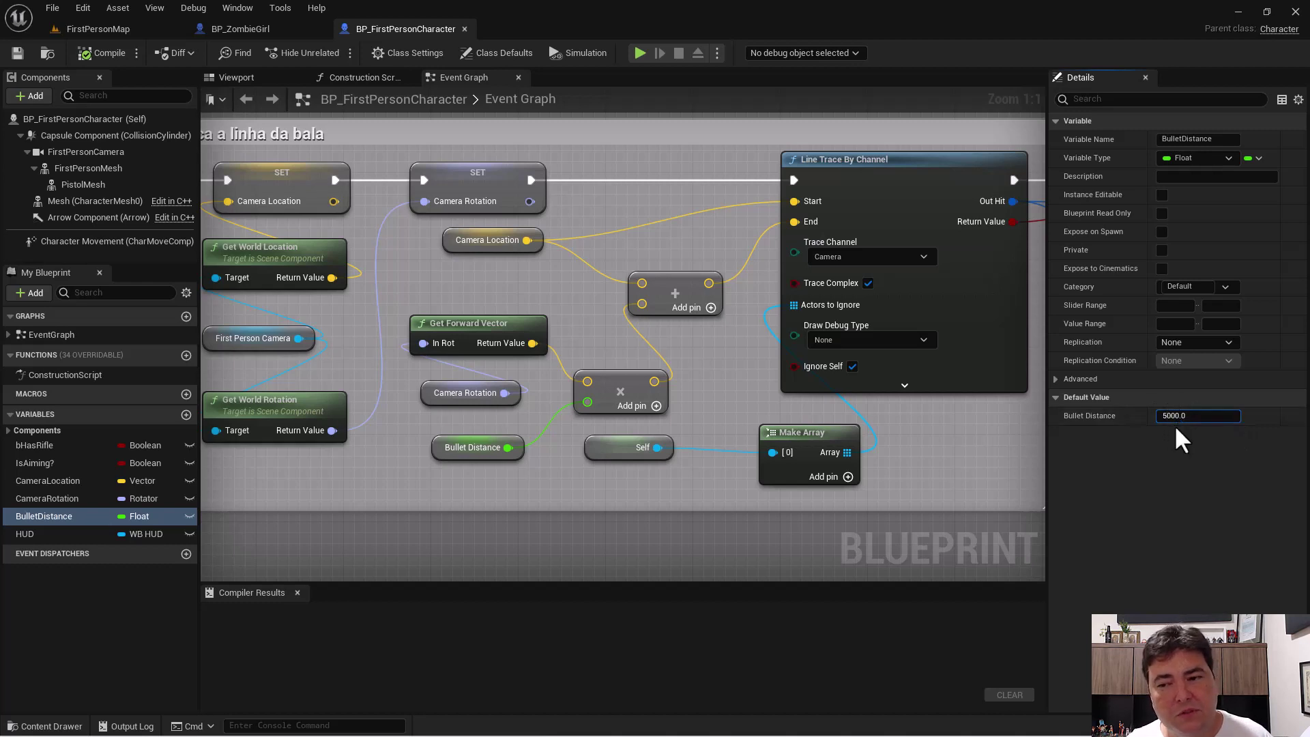
left_click(1153, 459)
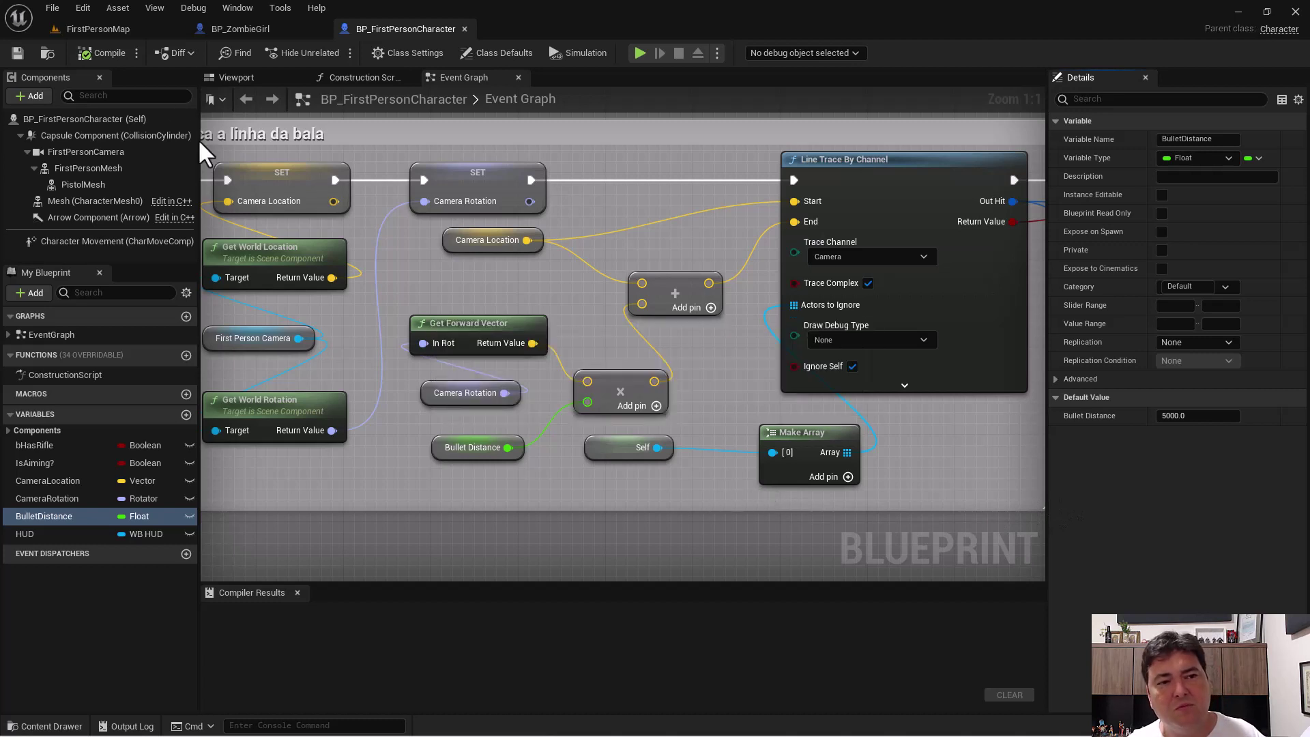
left_click(105, 30)
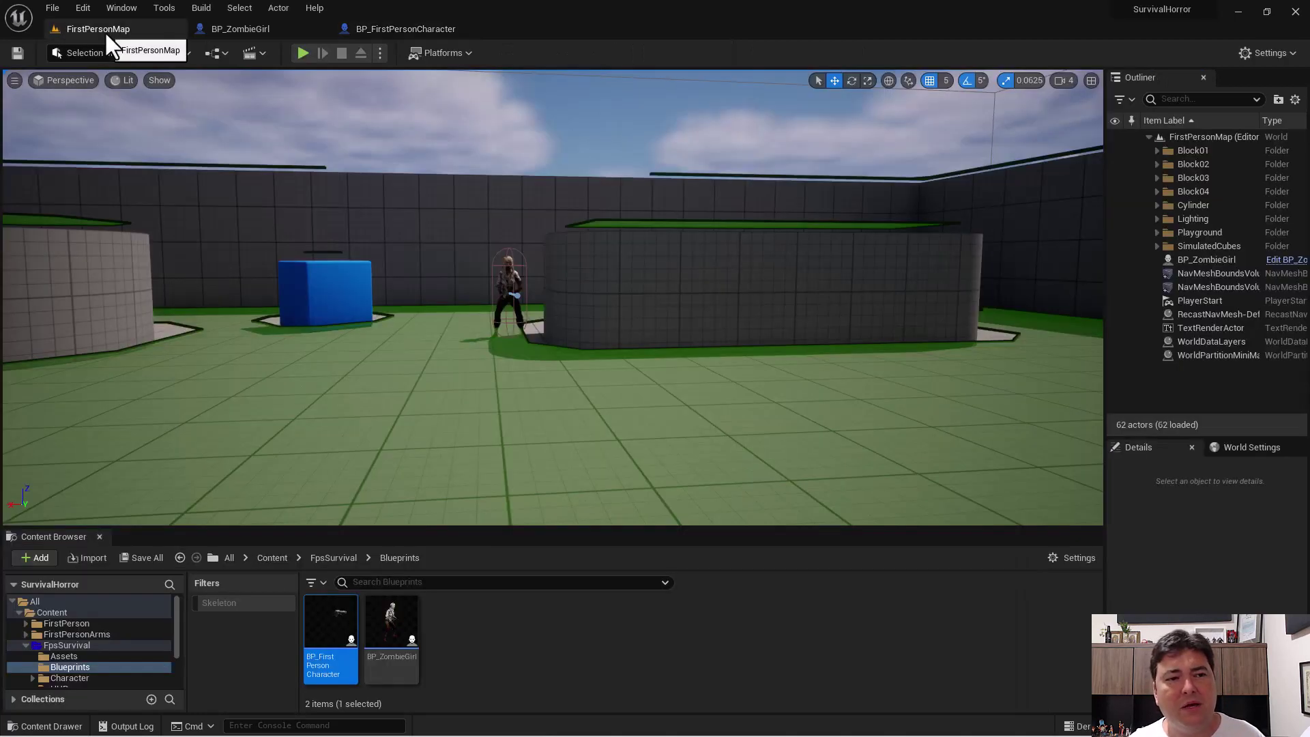
left_click(303, 52)
left_click(464, 231)
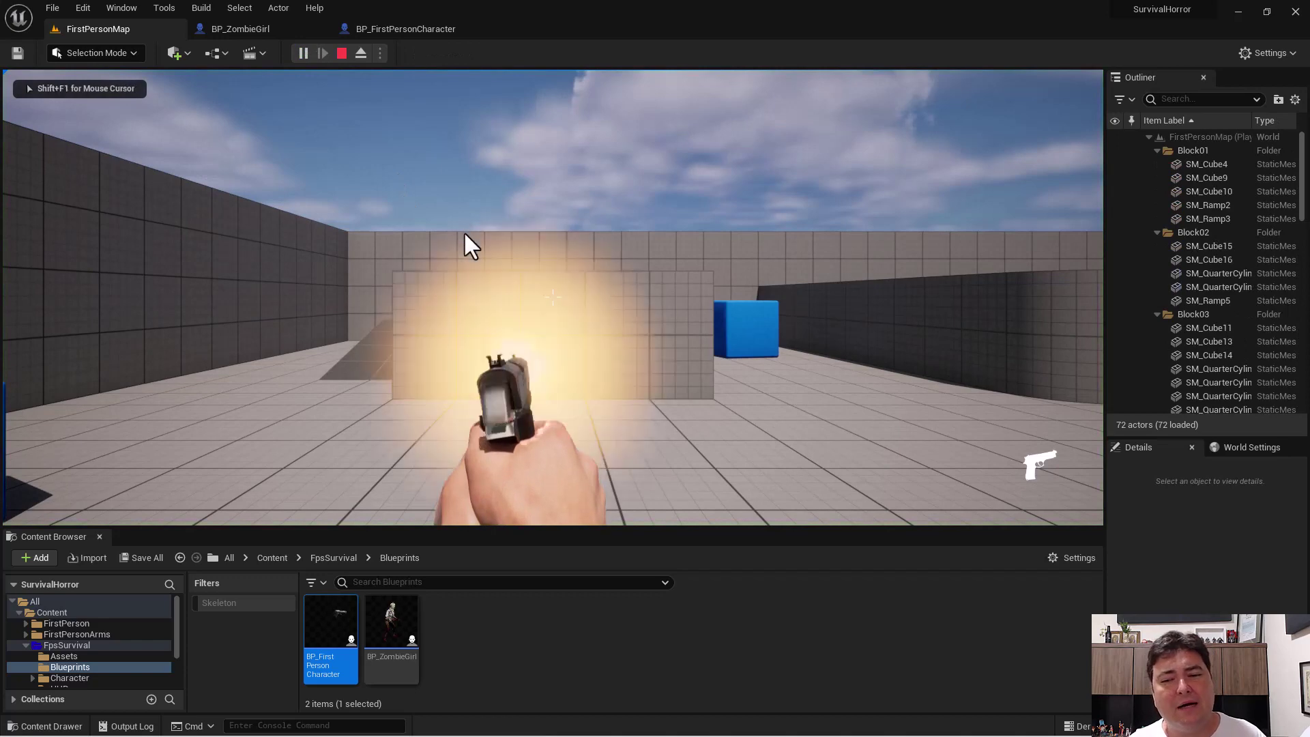
mouse_move(553, 297)
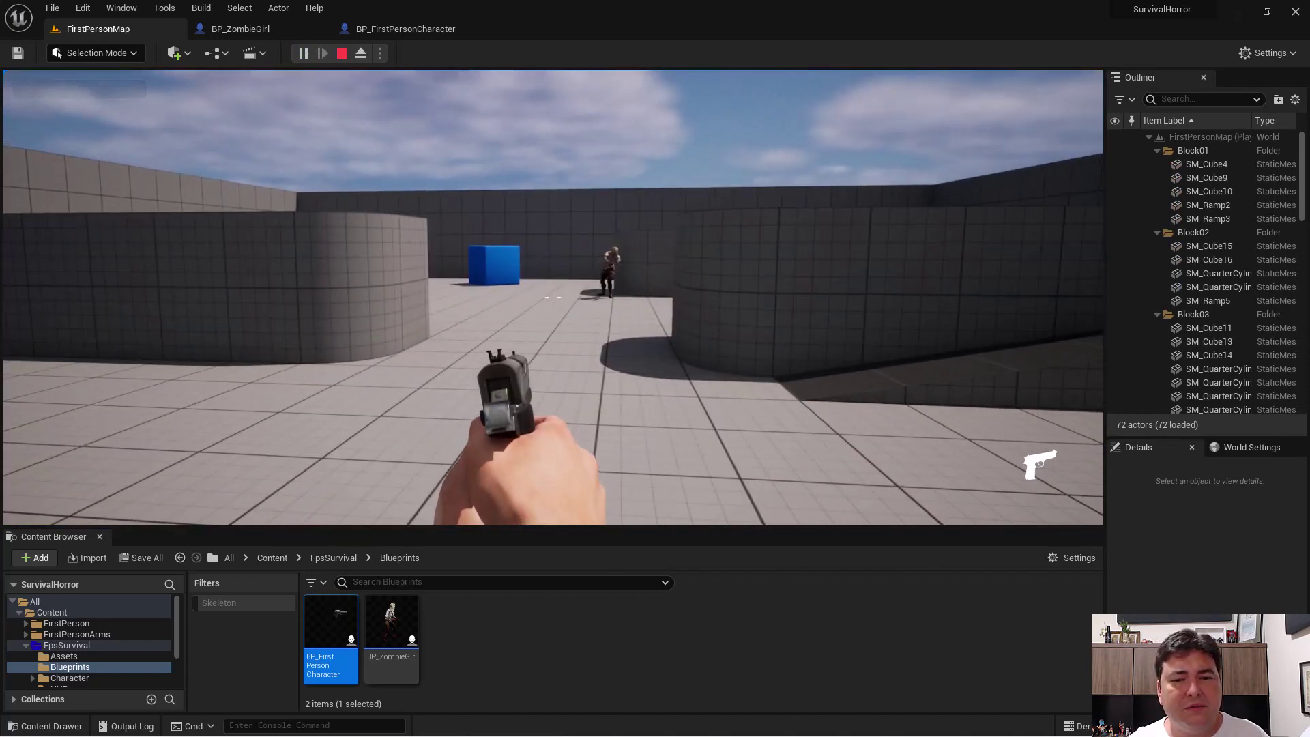
key("w")
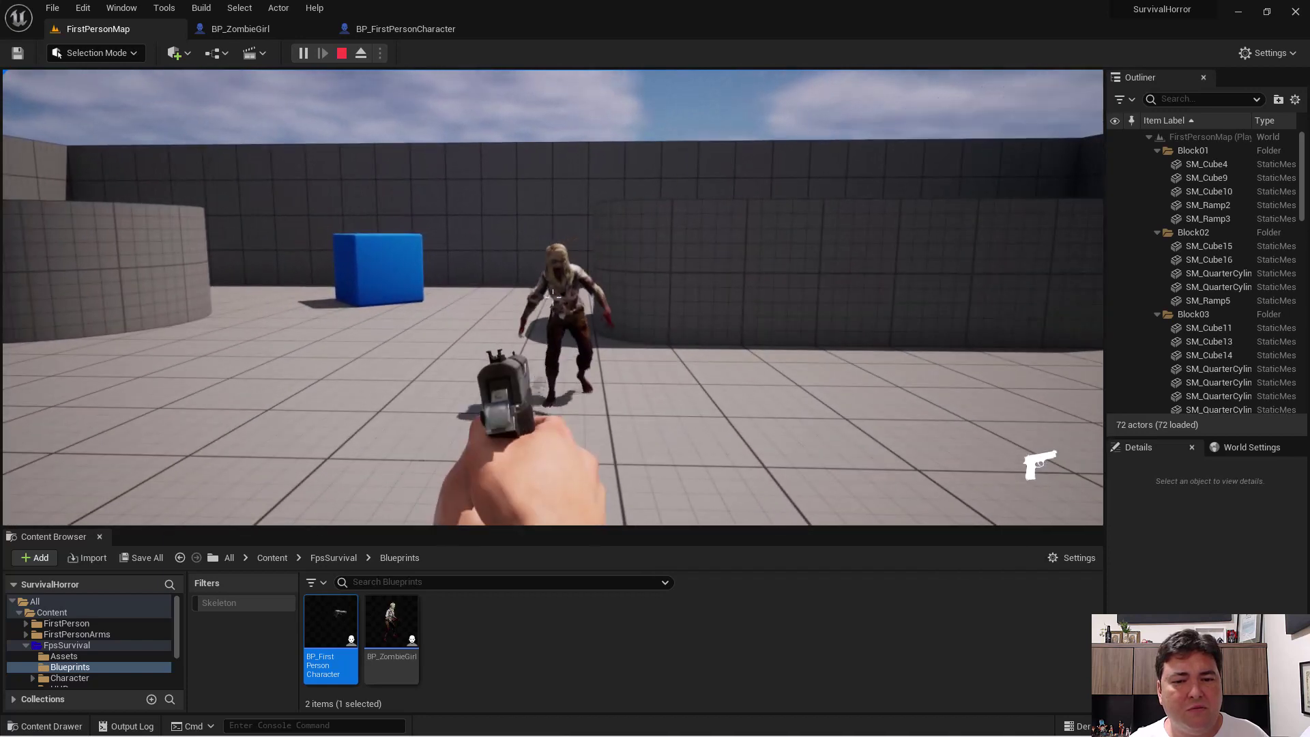
key("s")
key("s")
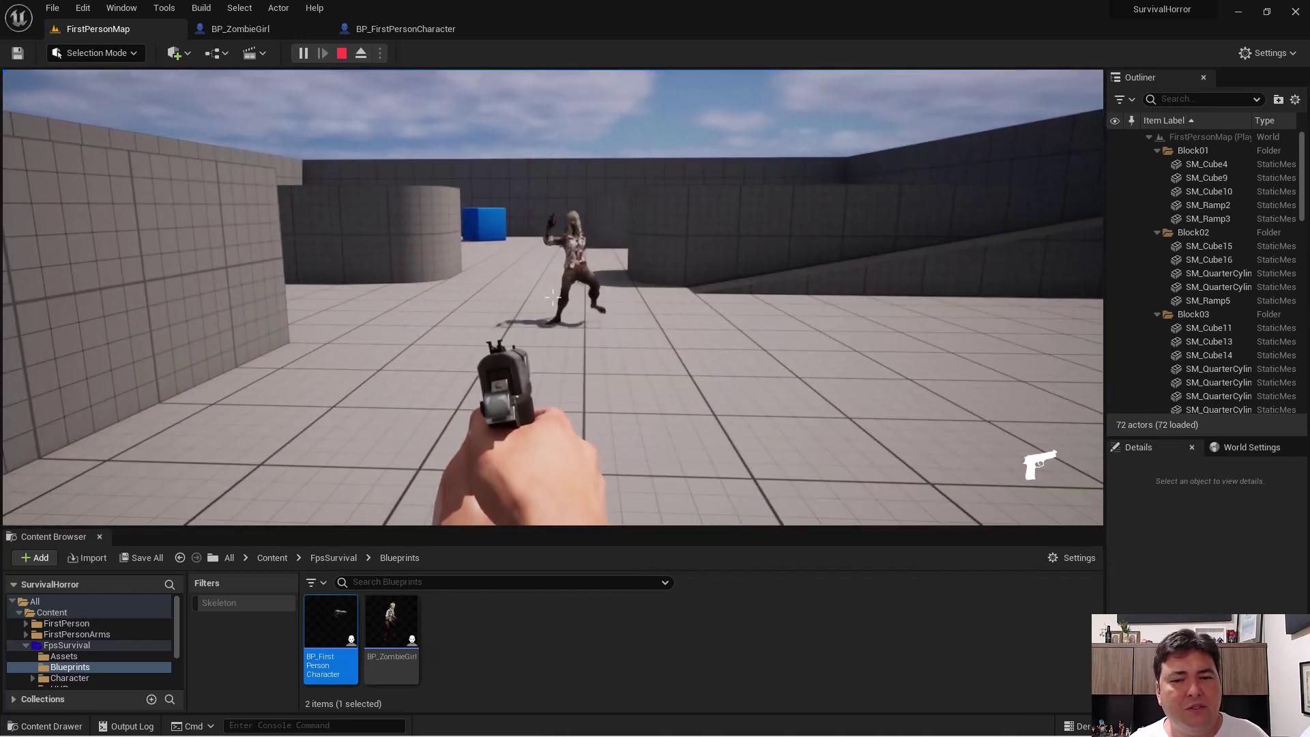
left_click(553, 297)
key("w")
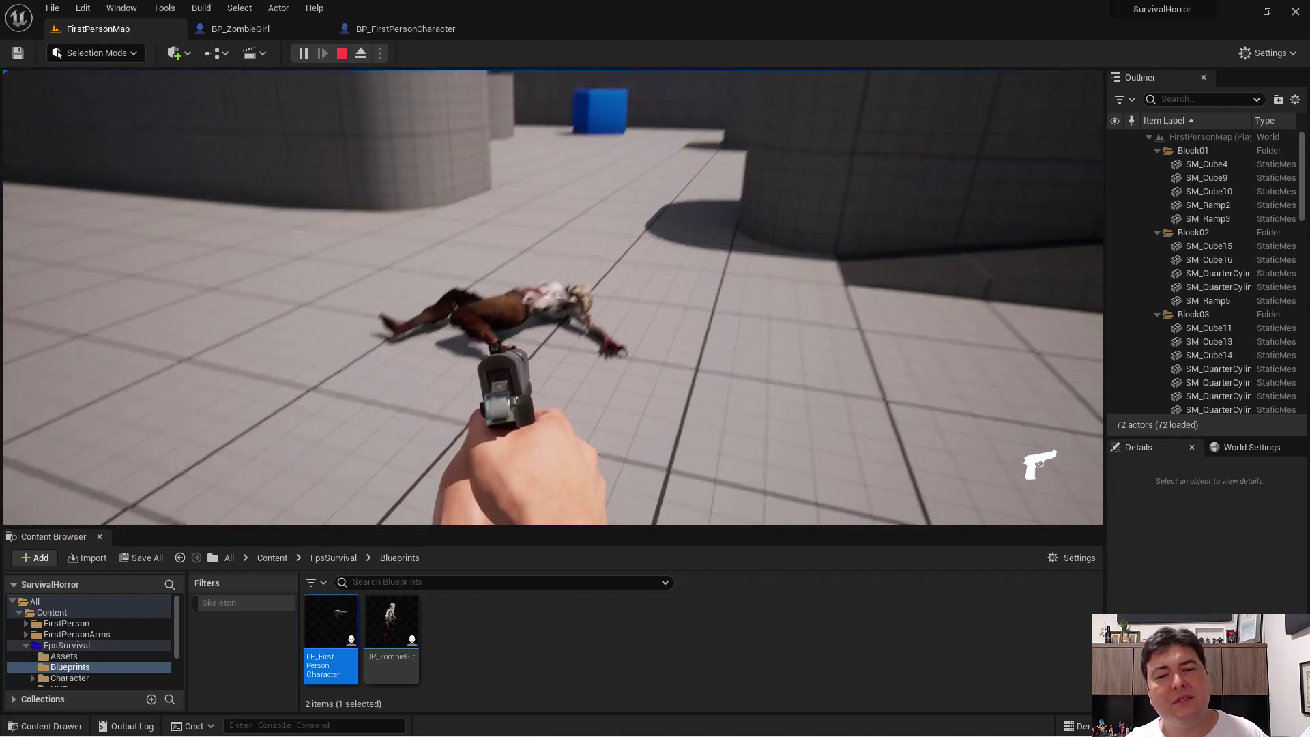
key("w")
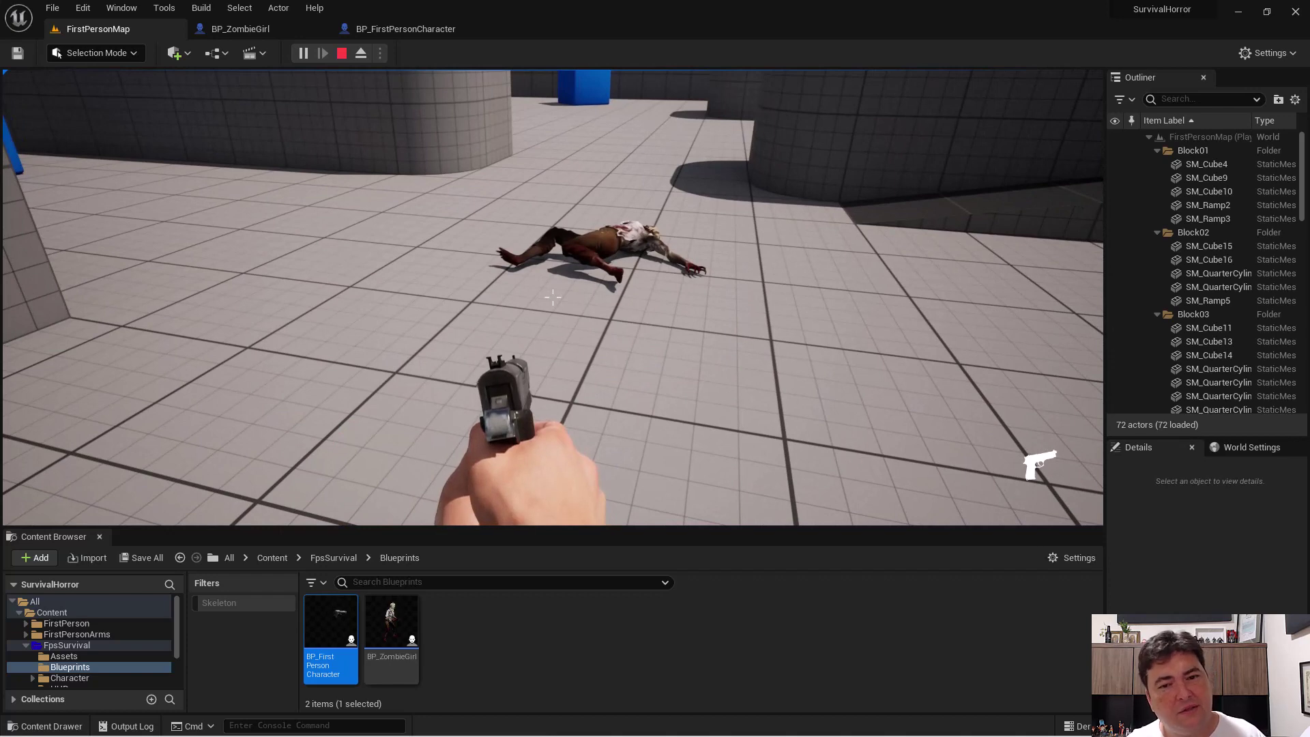
key("s")
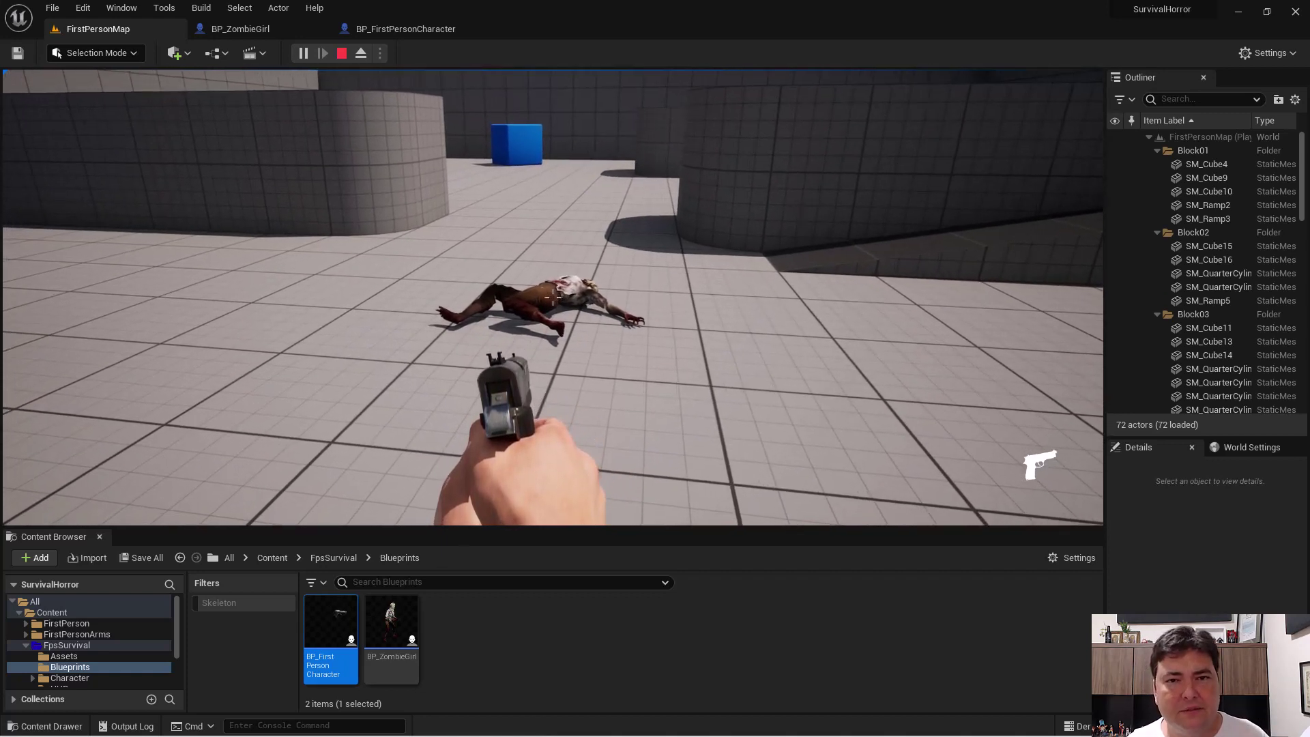
key("Escape")
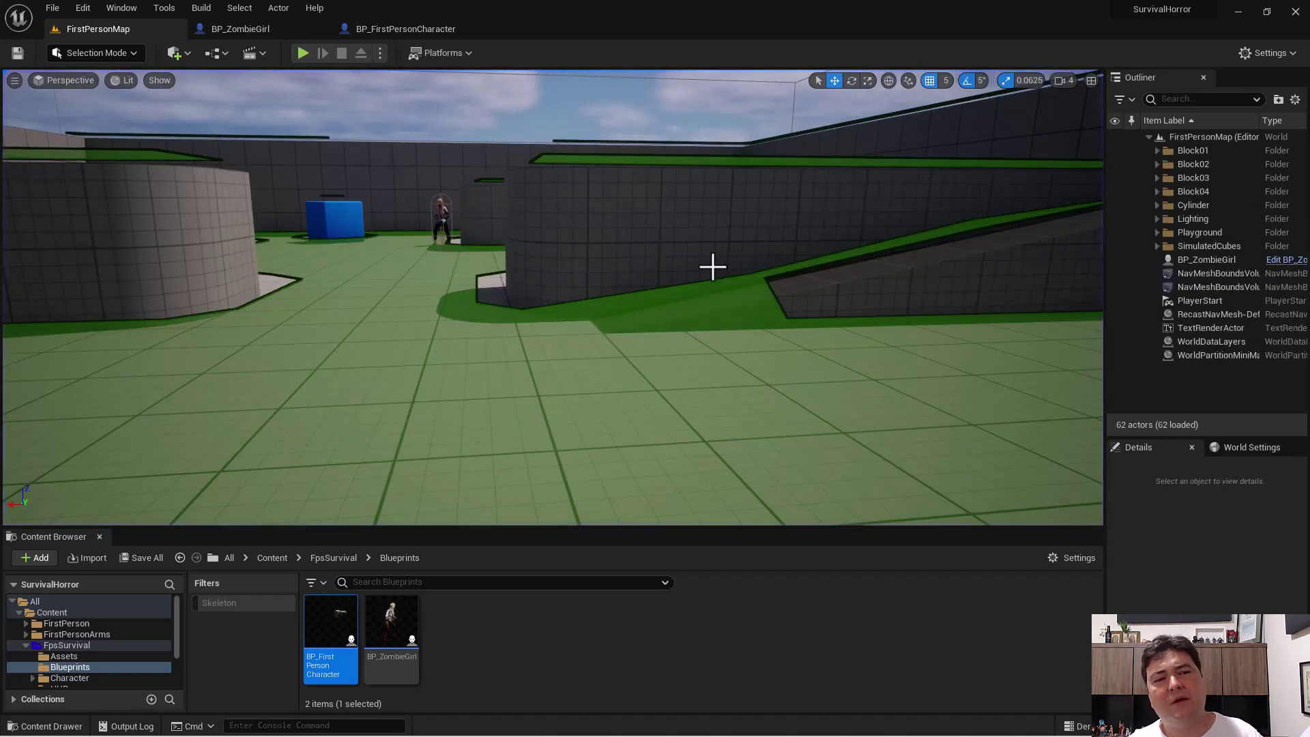